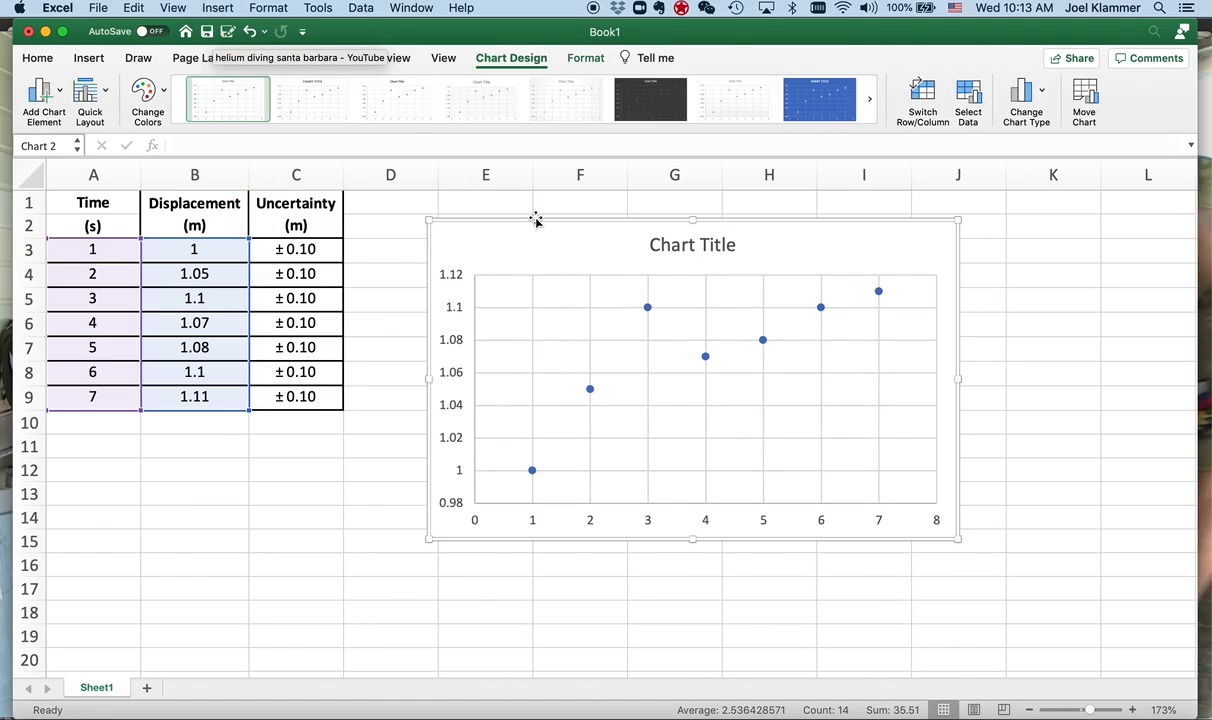
# - Add primary horizontal and primary vertical axis titles to the scatter chart
pyautogui.click(62, 94)
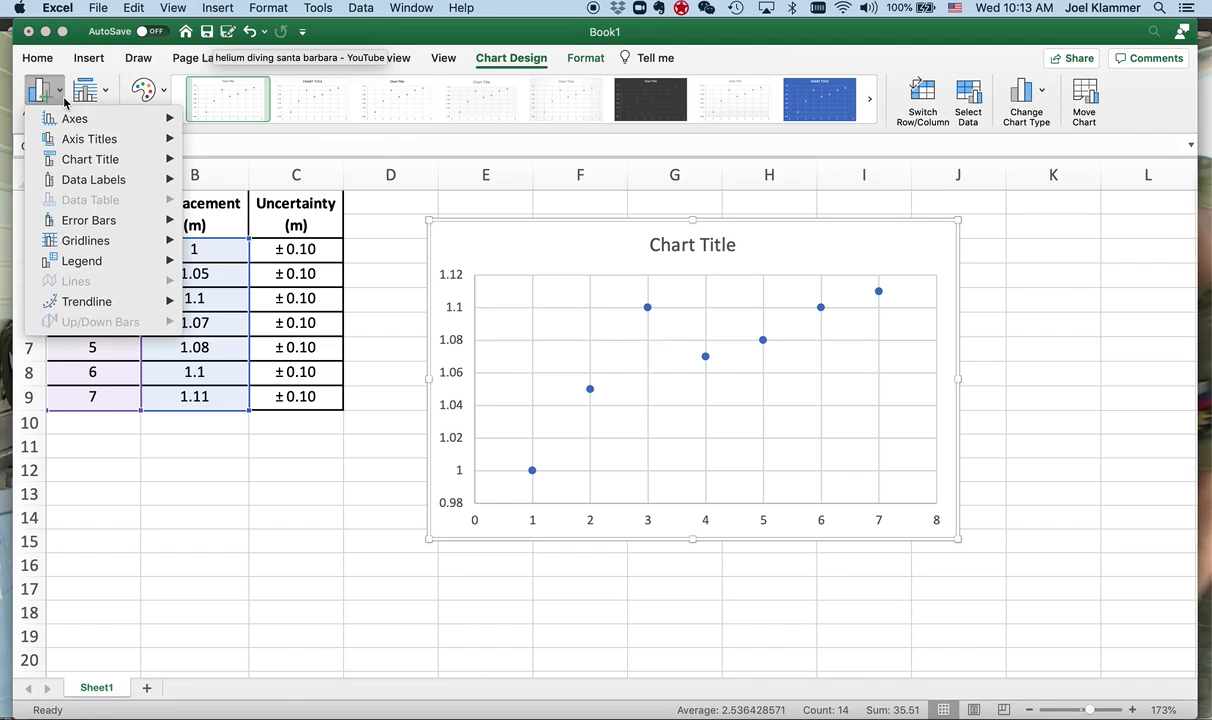
pyautogui.moveTo(69, 140)
pyautogui.click(259, 150)
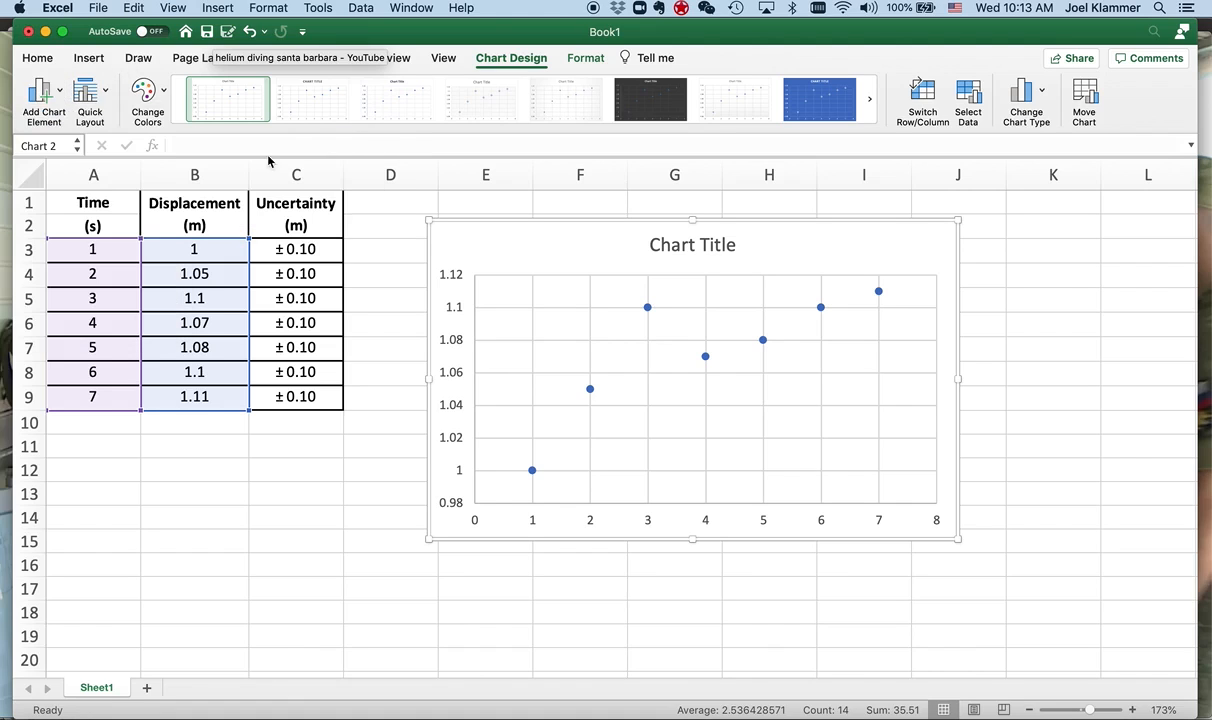
pyautogui.click(61, 96)
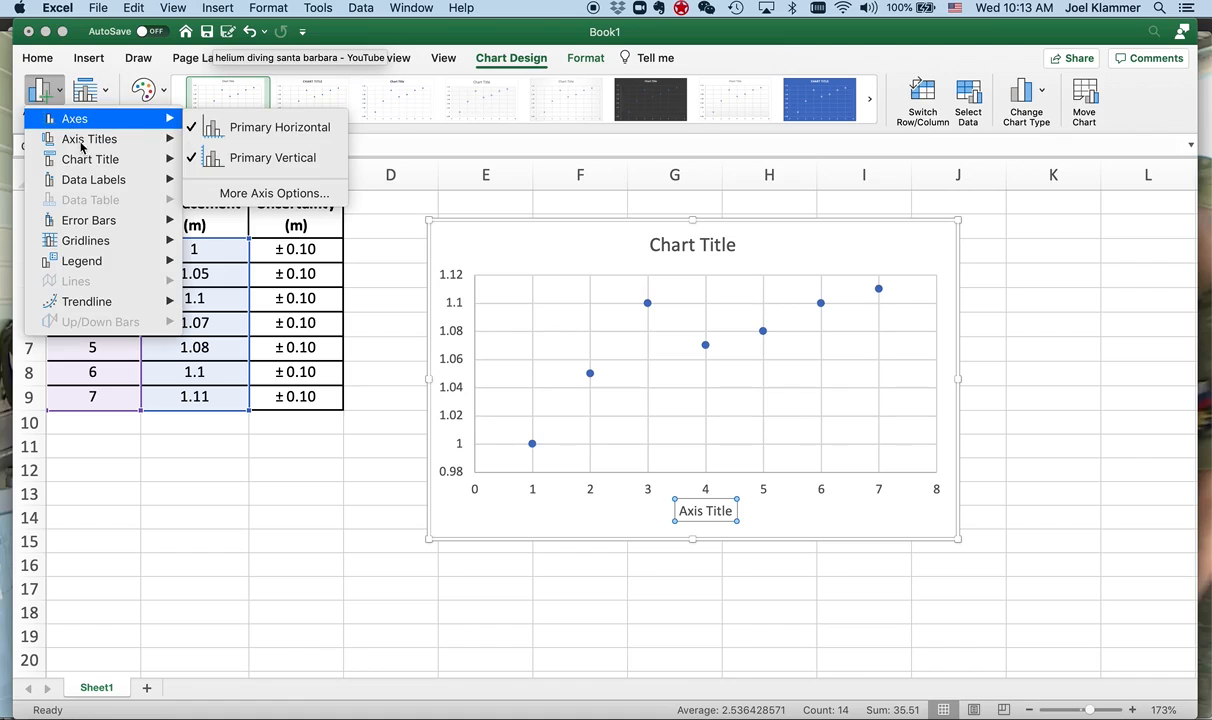
pyautogui.moveTo(72, 144)
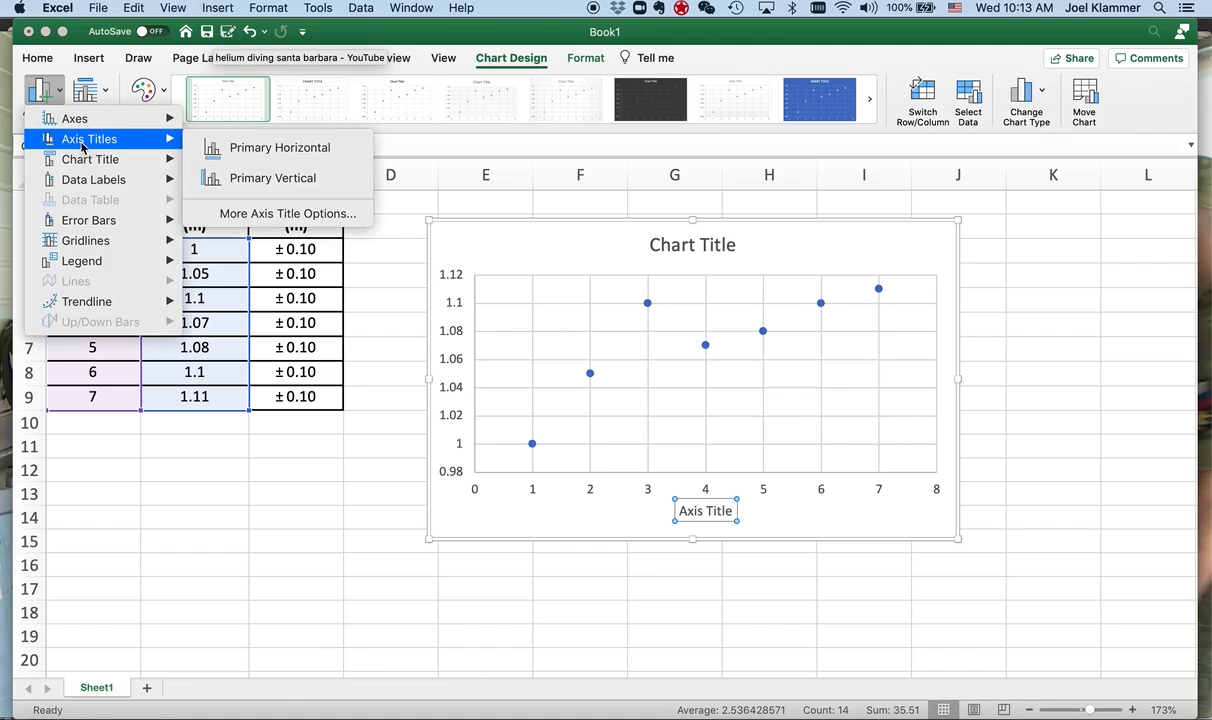
pyautogui.click(258, 185)
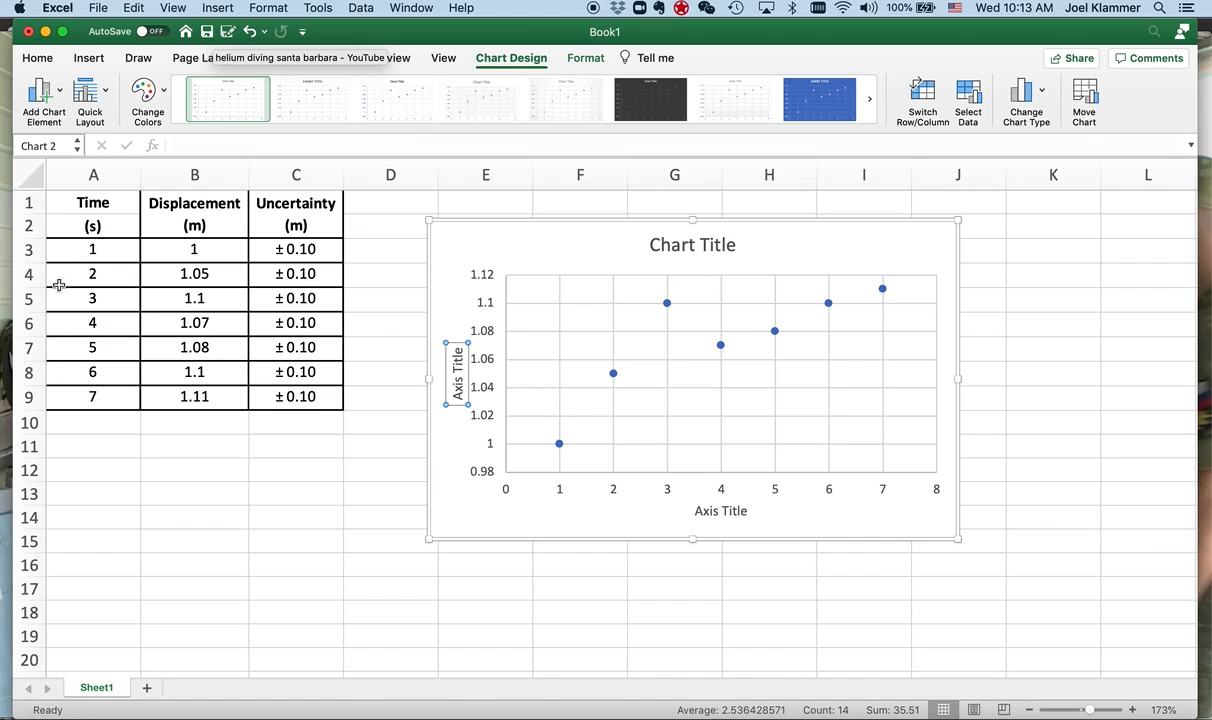
# - Set the horizontal axis title to "Time (s)"
pyautogui.click(707, 512)
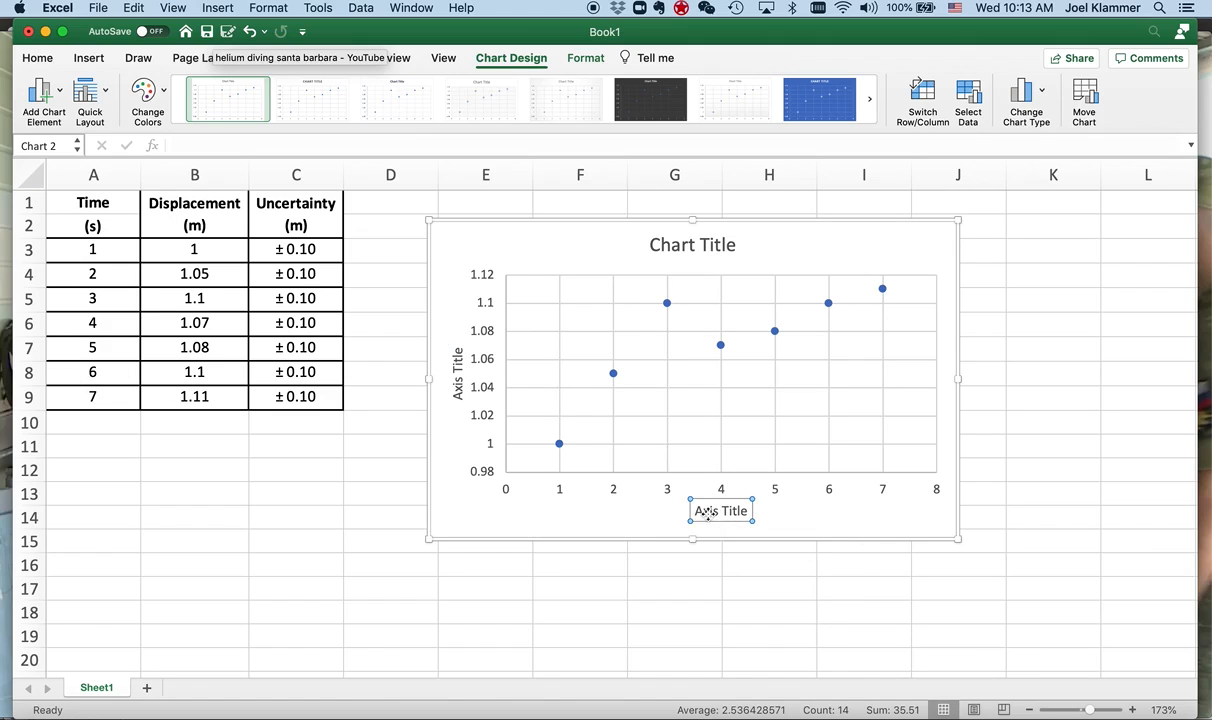
pyautogui.moveTo(697, 511); pyautogui.dragTo(744, 510)
pyautogui.write('Time (s)')
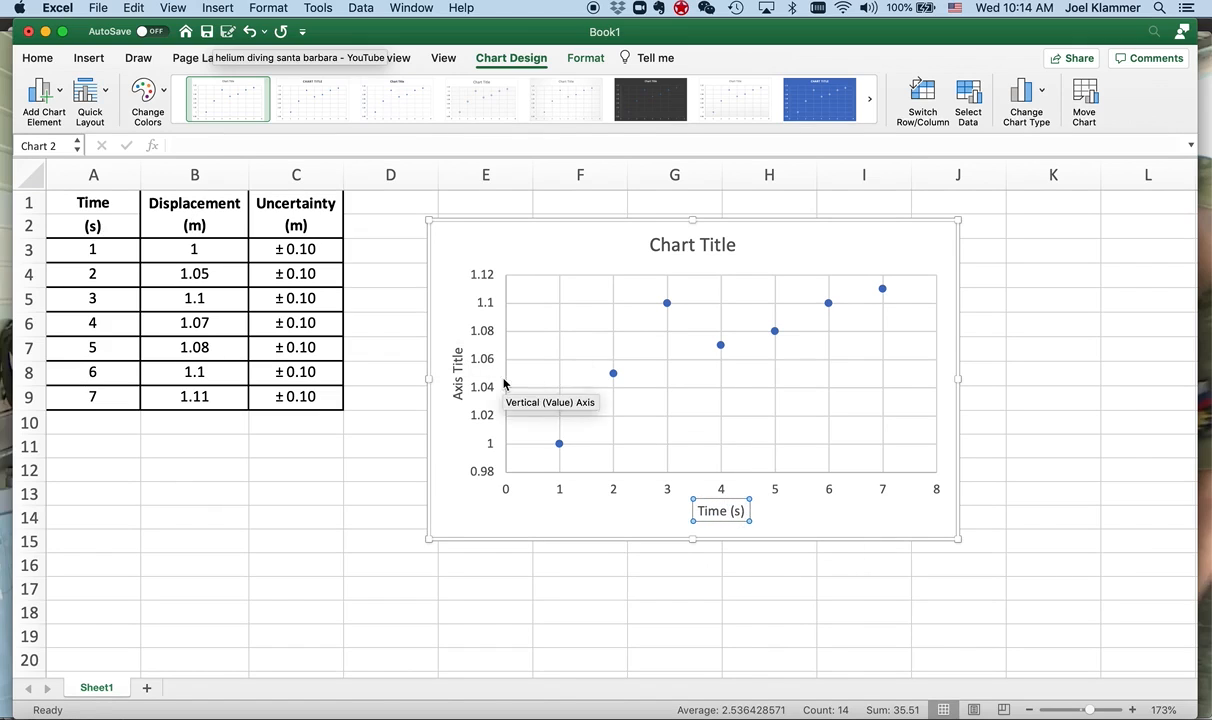
# - Set the vertical axis title to "Displacement (m)"
pyautogui.click(458, 372)
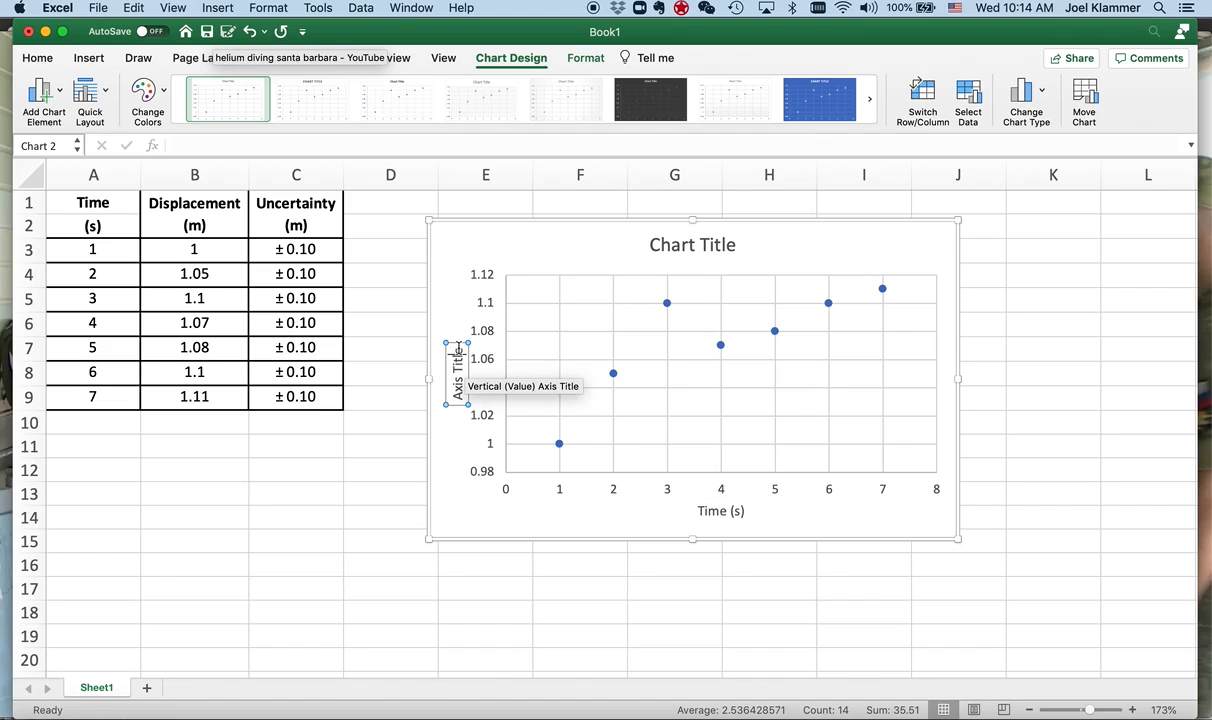
pyautogui.moveTo(458, 345); pyautogui.dragTo(453, 405)
pyautogui.write('Displacement (m)')
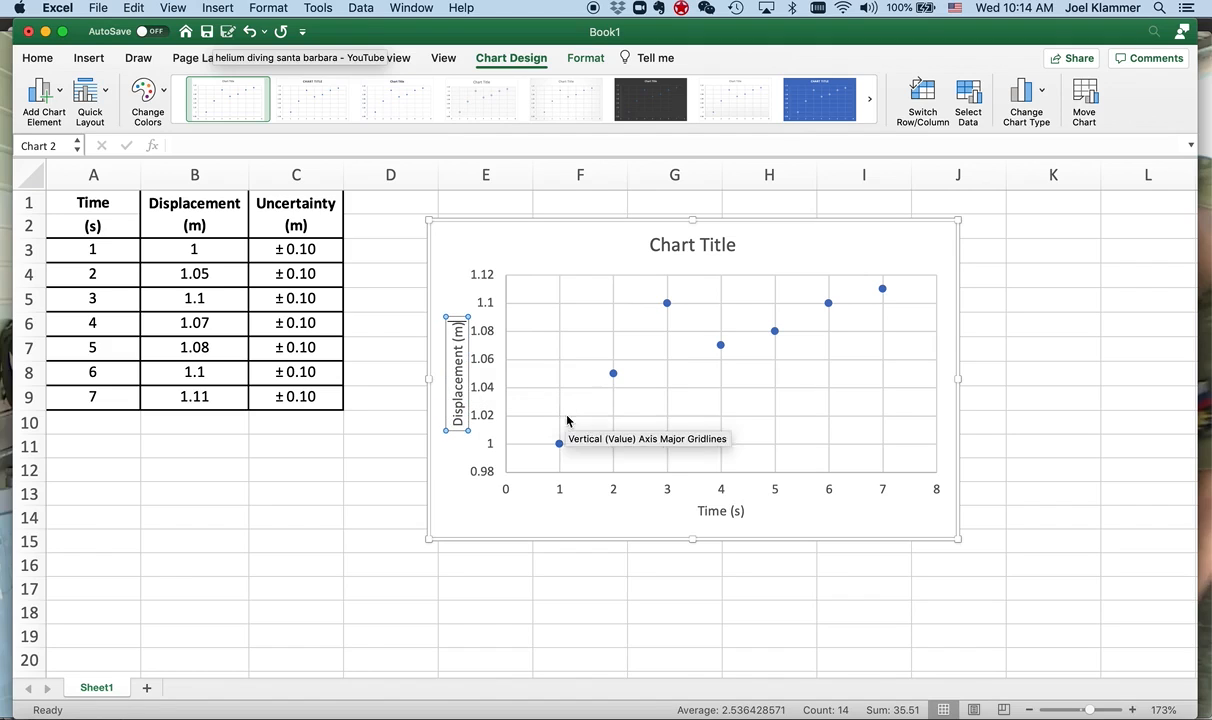
# - Change the chart title to "Displacement vs. Time" and deselect the chart
pyautogui.click(655, 245)
pyautogui.moveTo(652, 246); pyautogui.dragTo(731, 250)
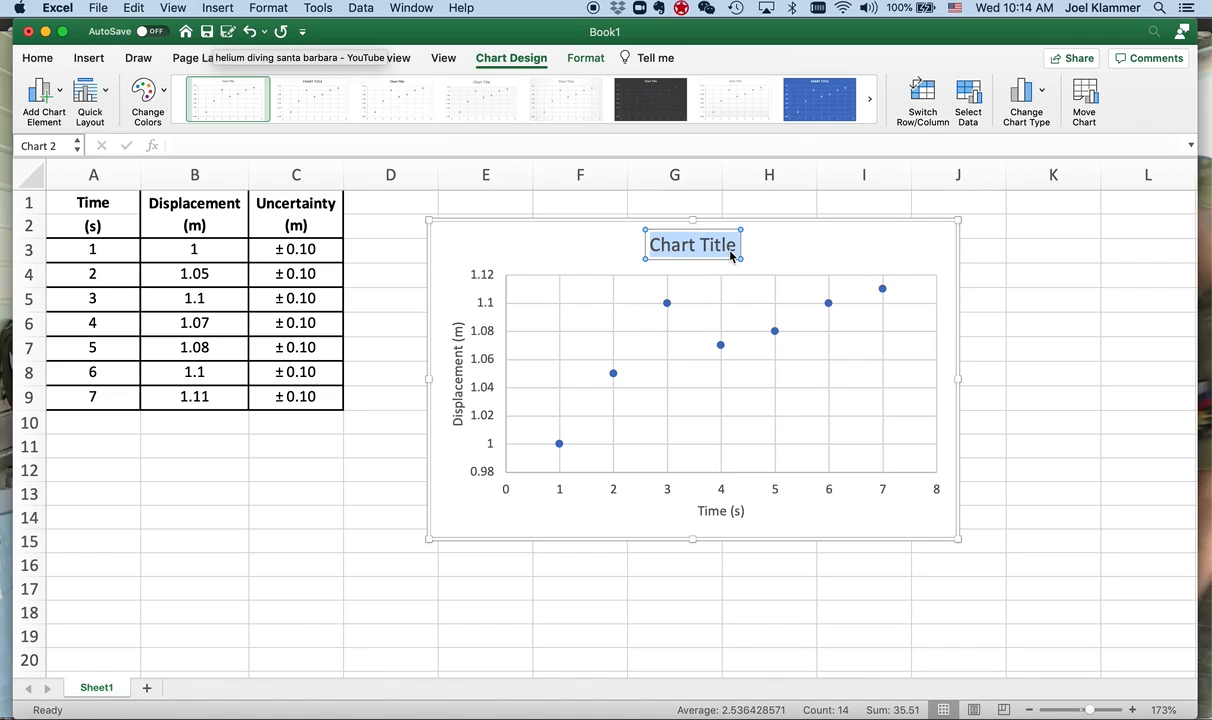
pyautogui.write('Displ')
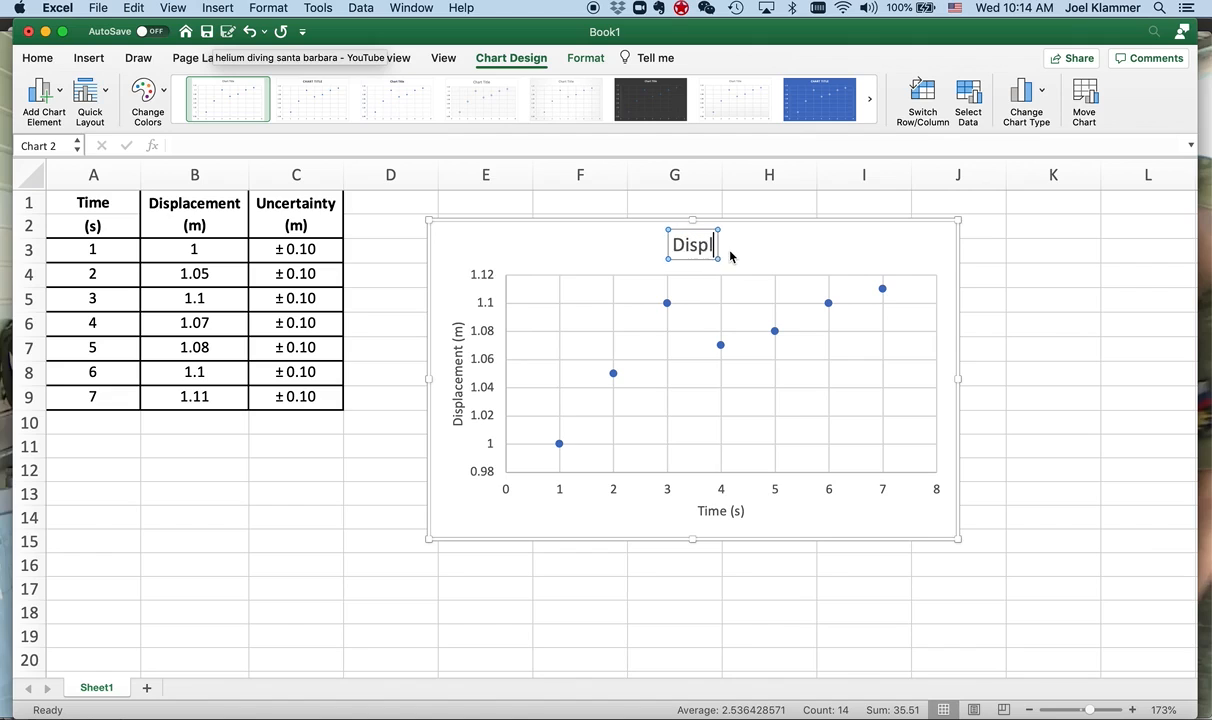
pyautogui.write('acement vs,')
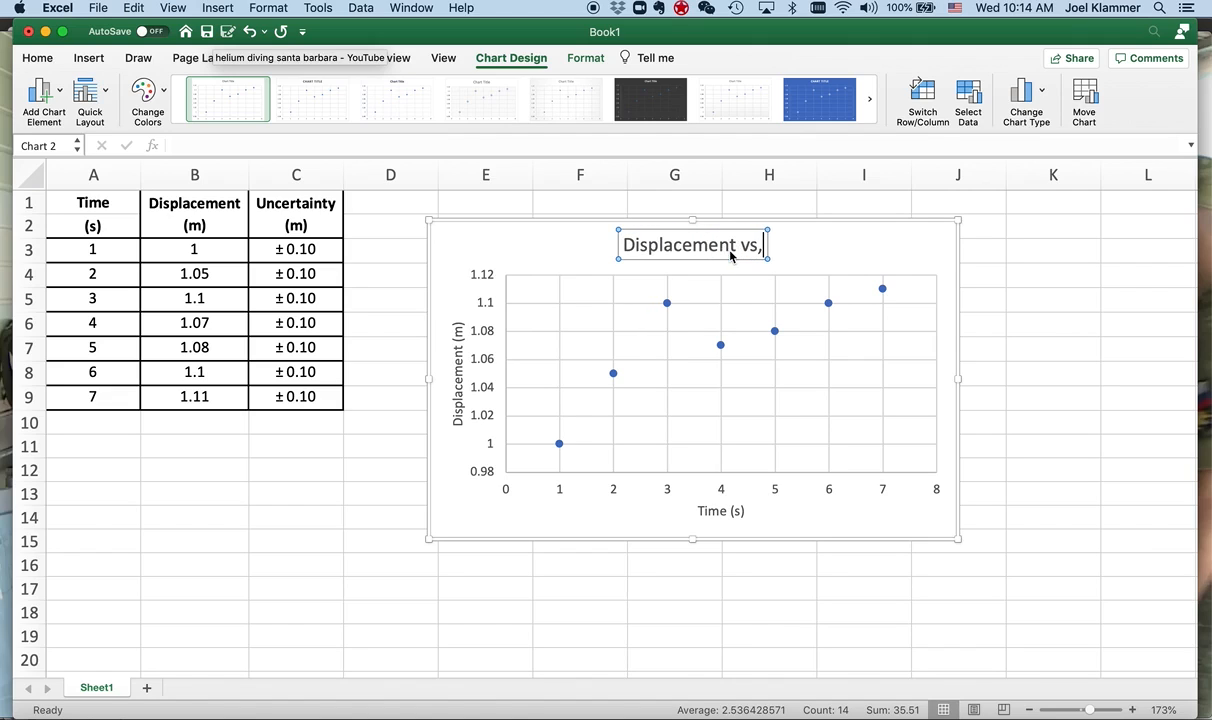
pyautogui.press('BackSpace')
pyautogui.write('. T')
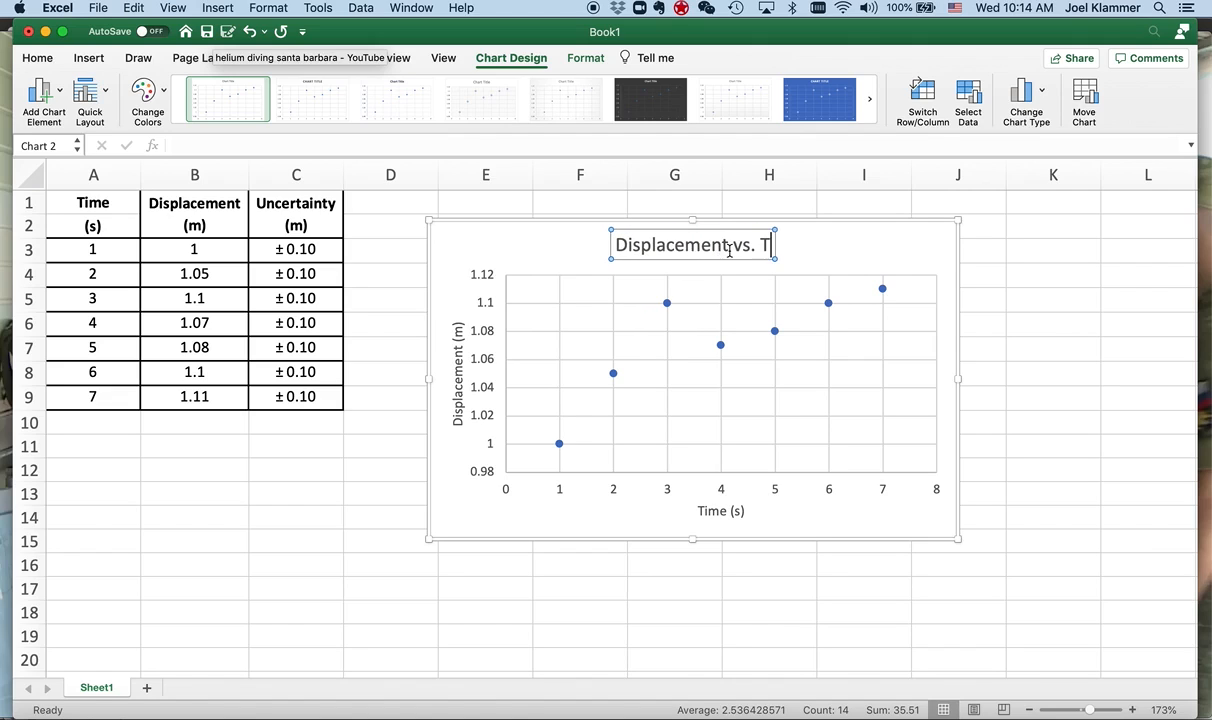
pyautogui.write('ime')
pyautogui.click(1106, 325)
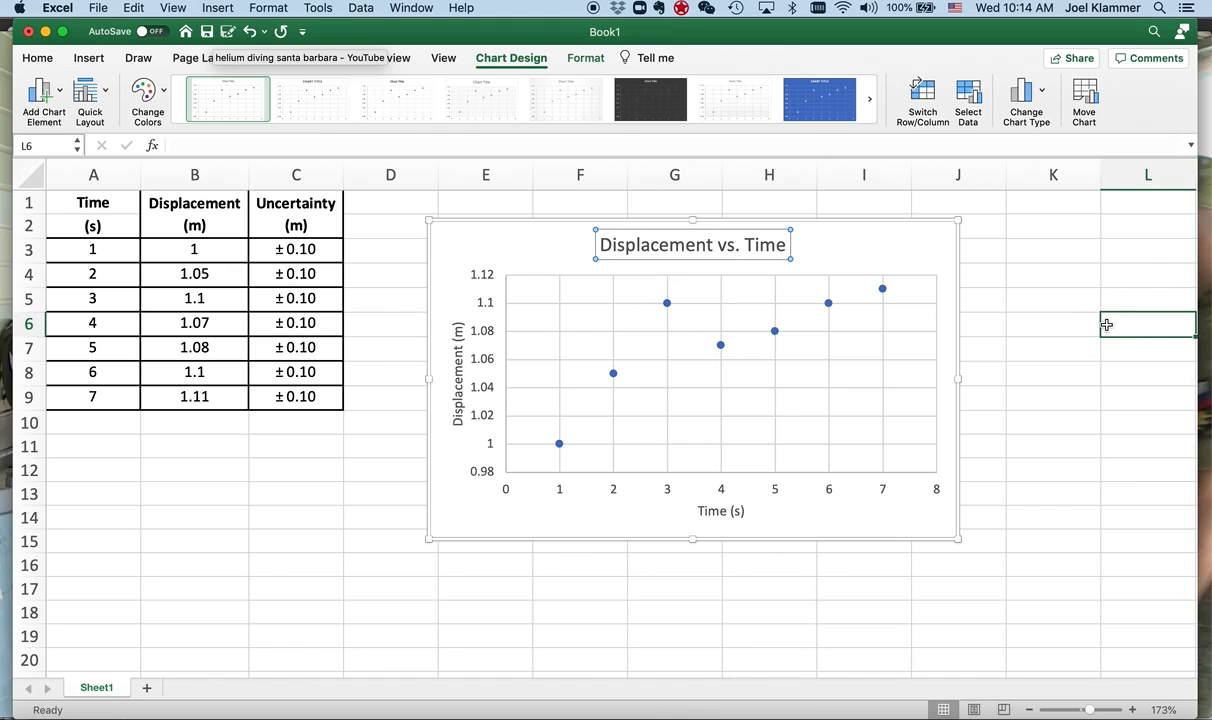
# - Add a linear trendline to the plotted data series and display its equation on the chart
pyautogui.click(776, 337)
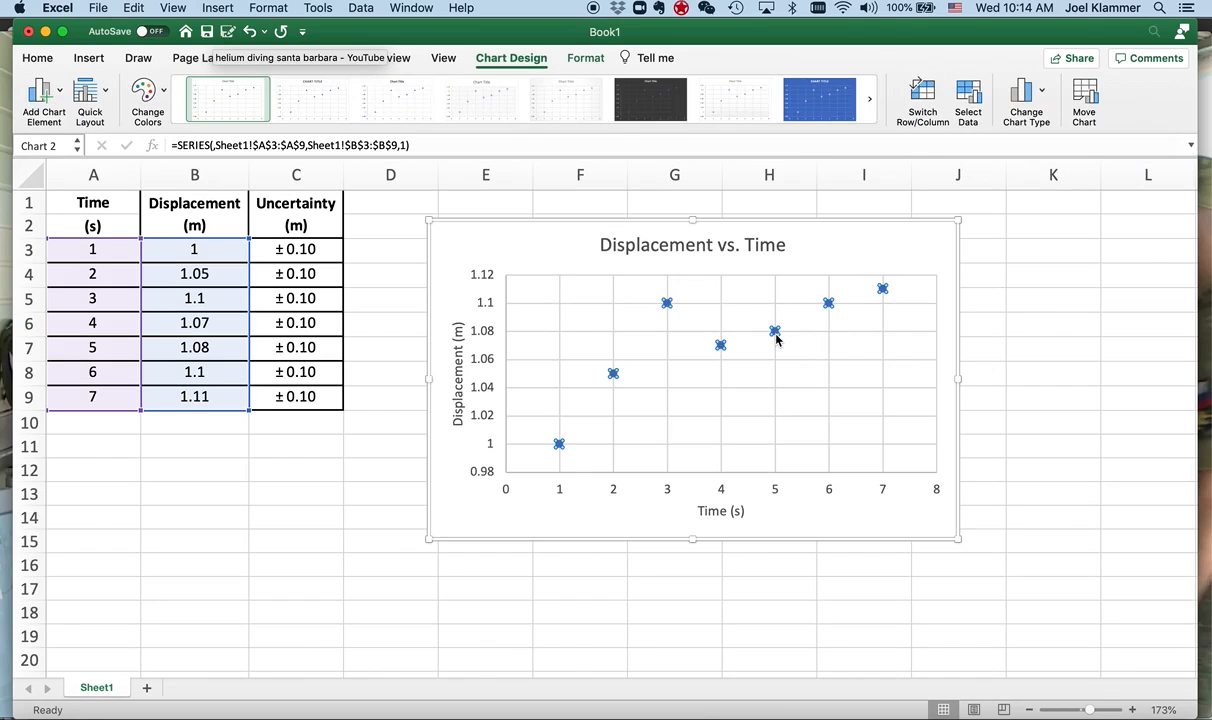
pyautogui.rightClick(776, 339)
pyautogui.click(850, 458)
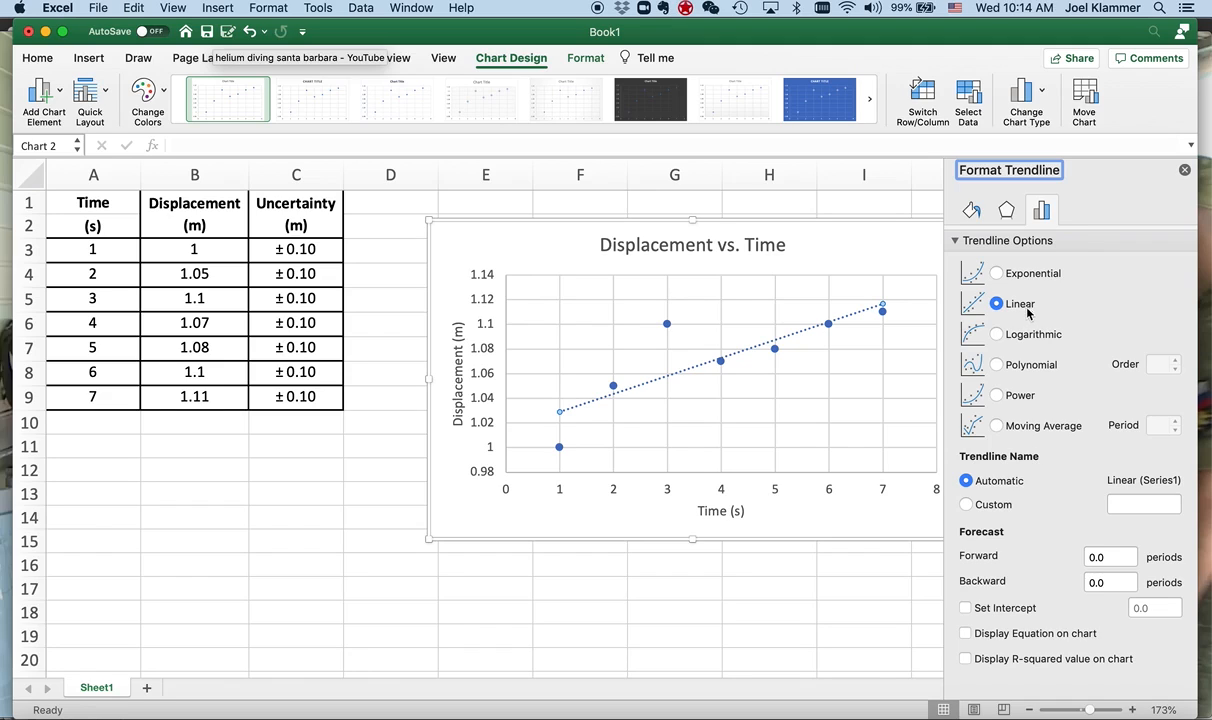
pyautogui.click(965, 634)
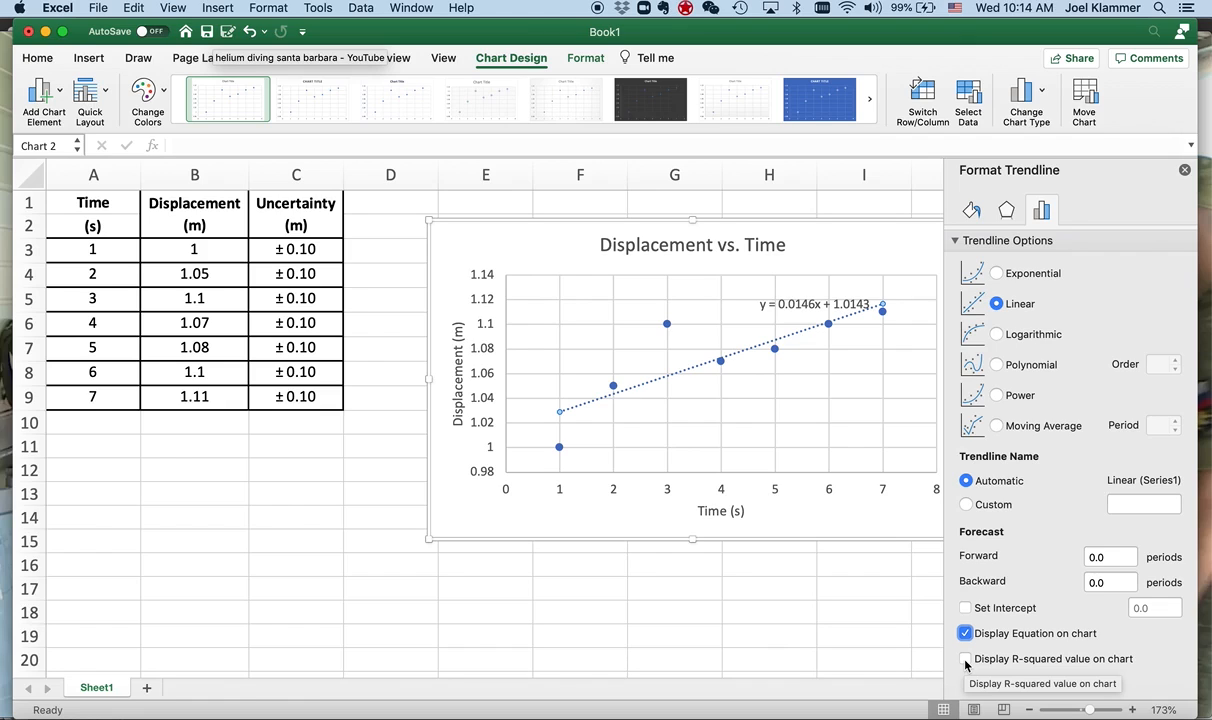
pyautogui.click(1184, 170)
# - Replace the y in the trendline equation with "Displacement"
pyautogui.click(765, 304)
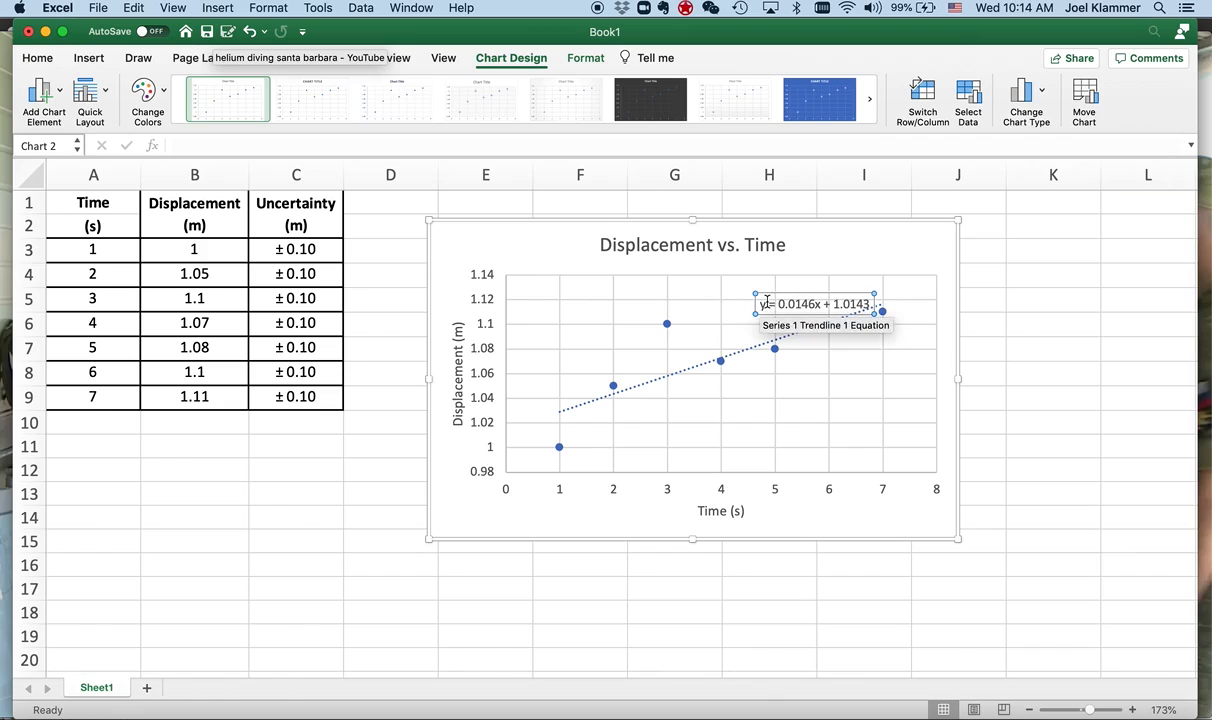
pyautogui.moveTo(765, 304); pyautogui.dragTo(756, 304)
pyautogui.write('Displaemn')
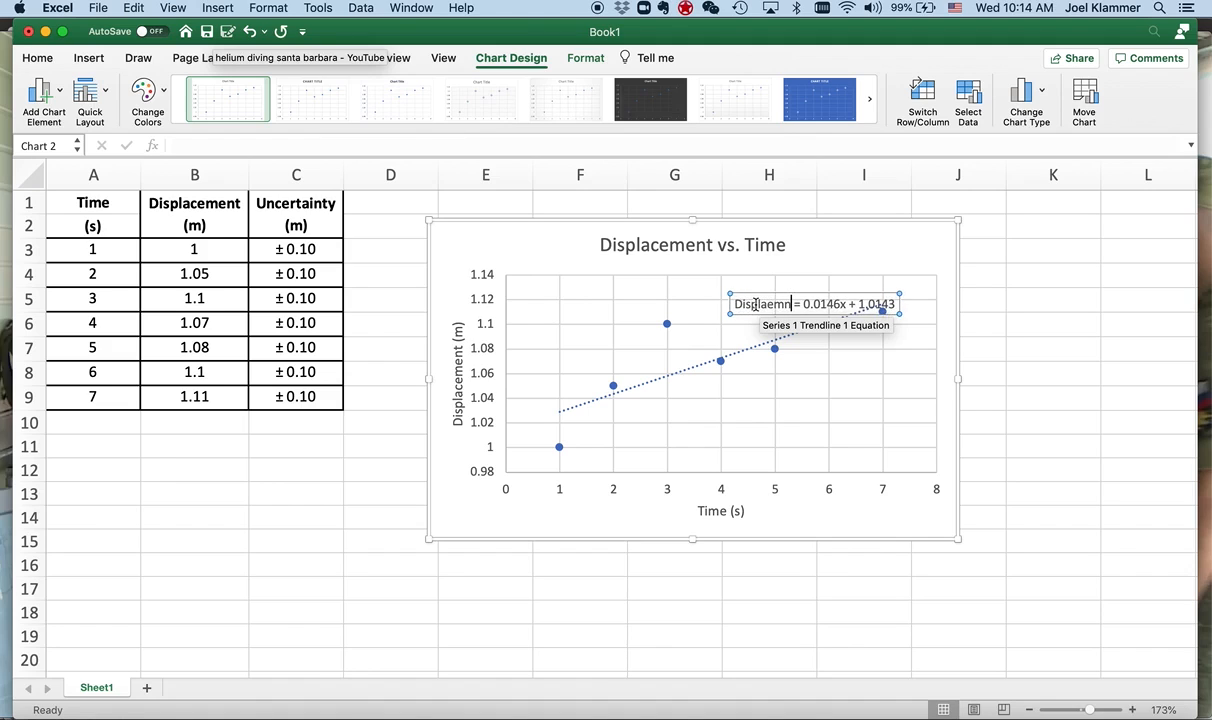
pyautogui.press('BackSpace')
pyautogui.press('BackSpace')
pyautogui.press('BackSpace')
pyautogui.write('cement')
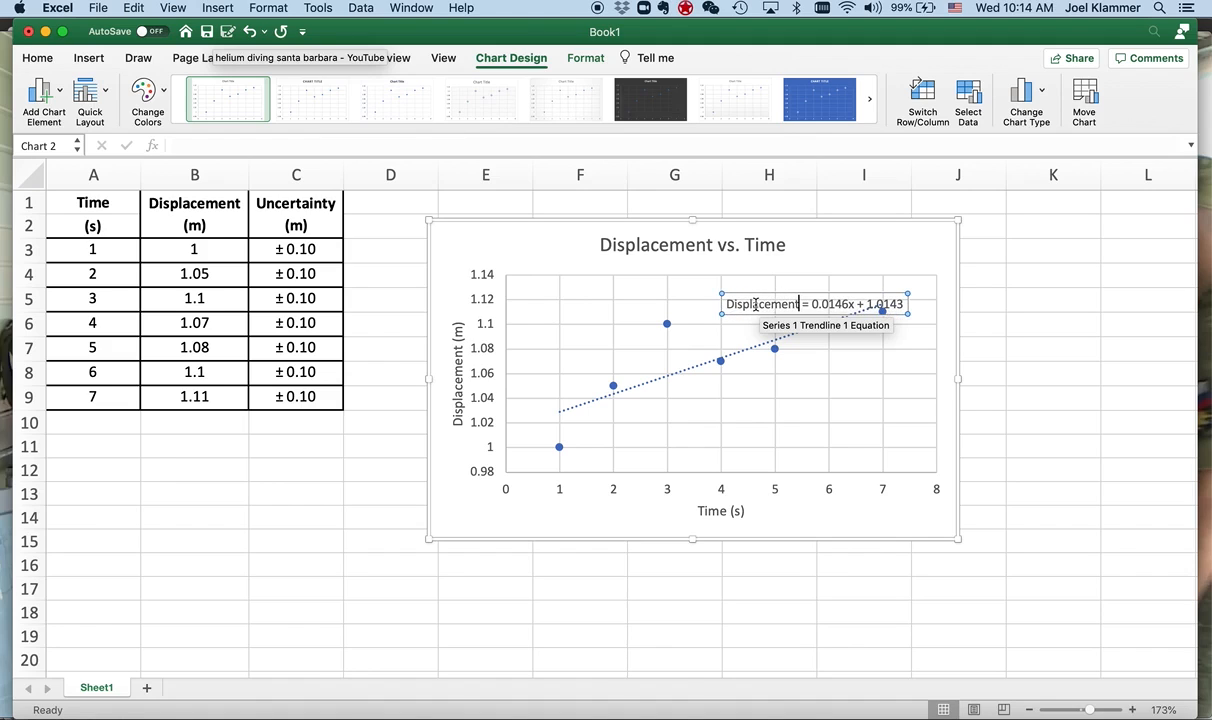
# - Enclose the slope 0.0146 in parentheses and replace the x in the trendline equation with "Time"
pyautogui.click(811, 304)
pyautogui.write('(')
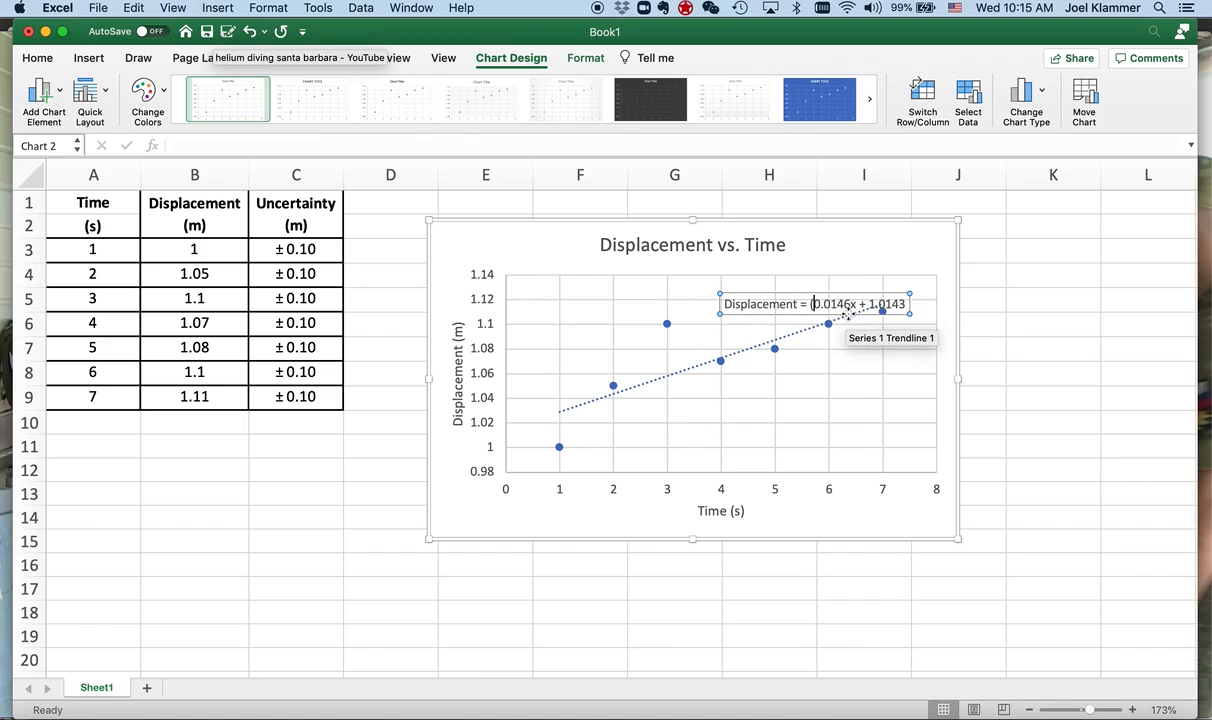
pyautogui.click(848, 304)
pyautogui.write(')')
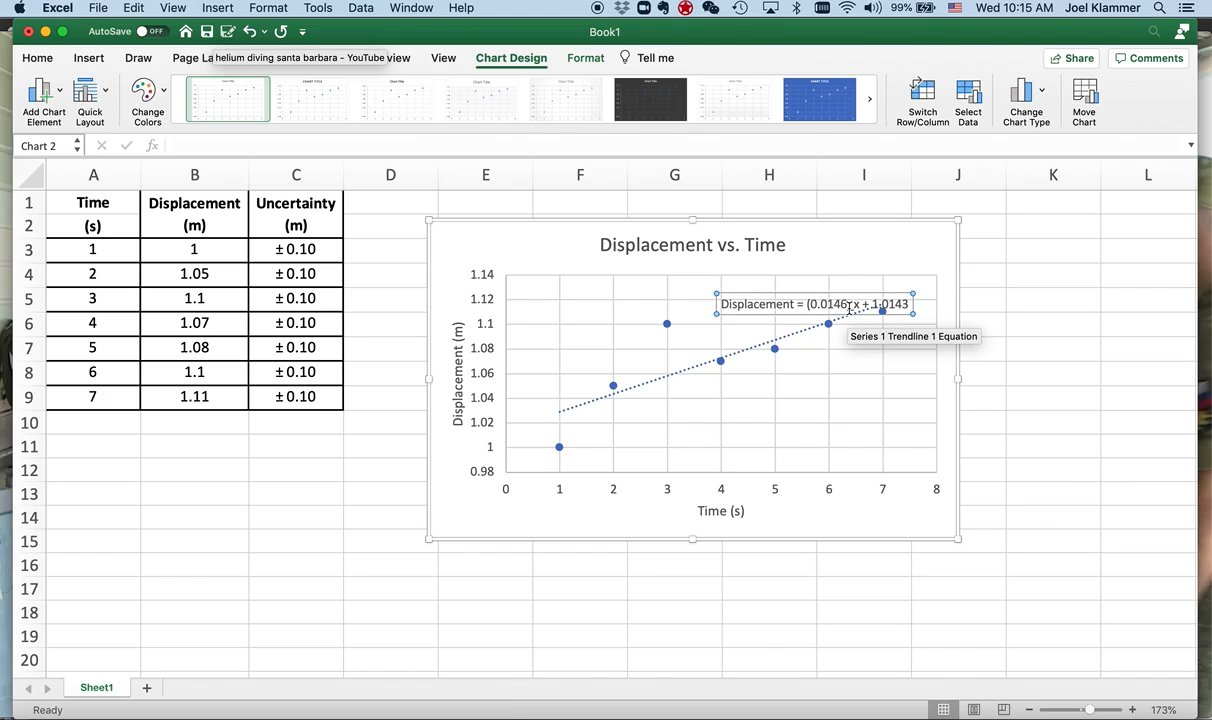
pyautogui.press('BackSpace')
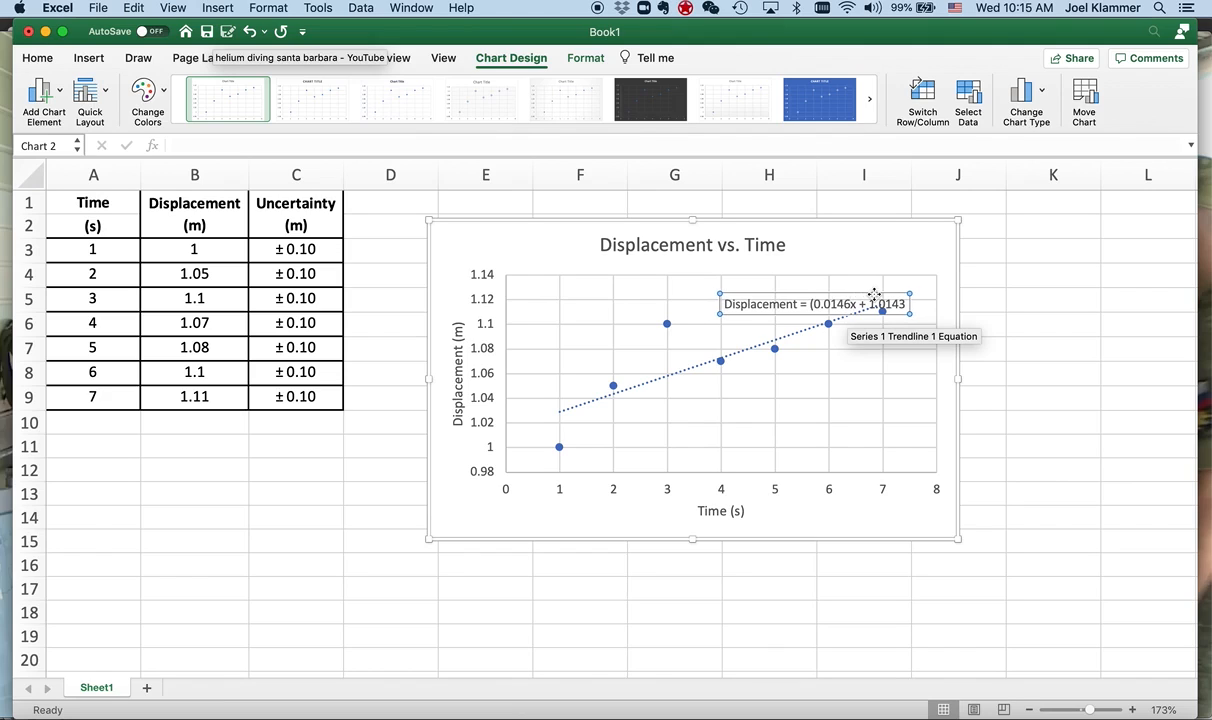
pyautogui.click(849, 304)
pyautogui.write(')')
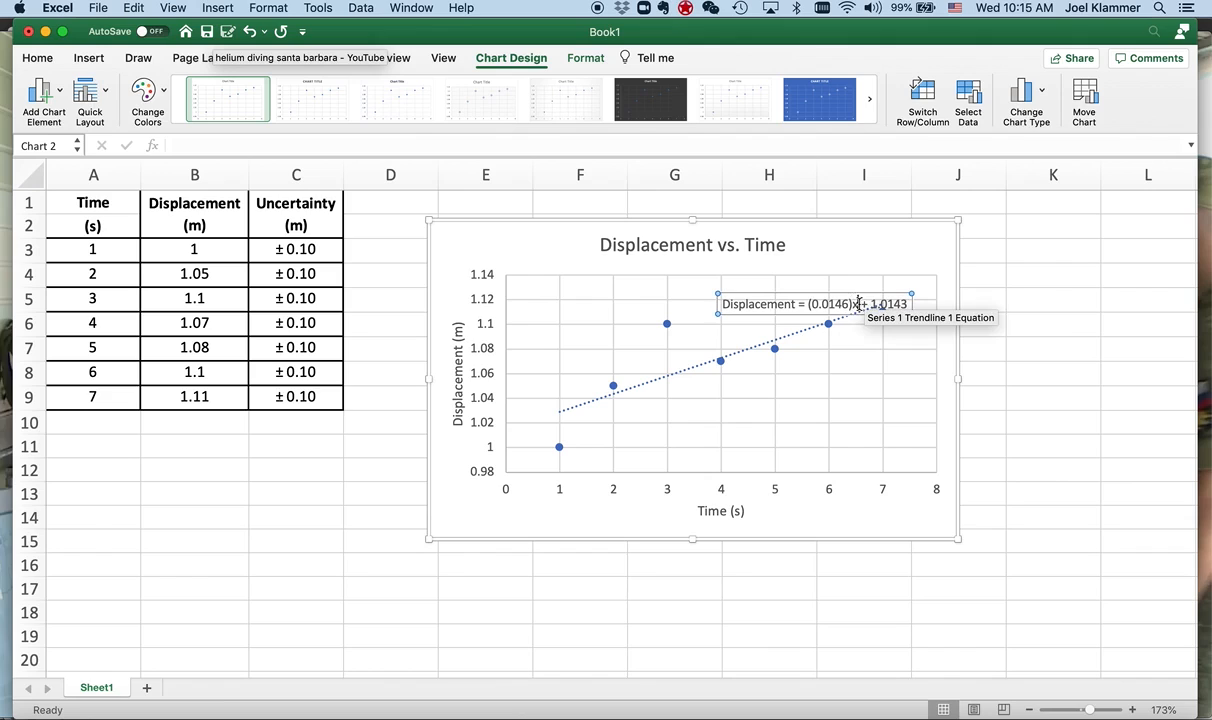
pyautogui.write('Time')
# - Move the trendline equation up and left, clear of the data points, and bold the words "Displacement" and "Time" in it
pyautogui.moveTo(893, 291)
pyautogui.mouseDown()
pyautogui.moveTo(852, 273)
pyautogui.moveTo(903, 270)
pyautogui.mouseUp()
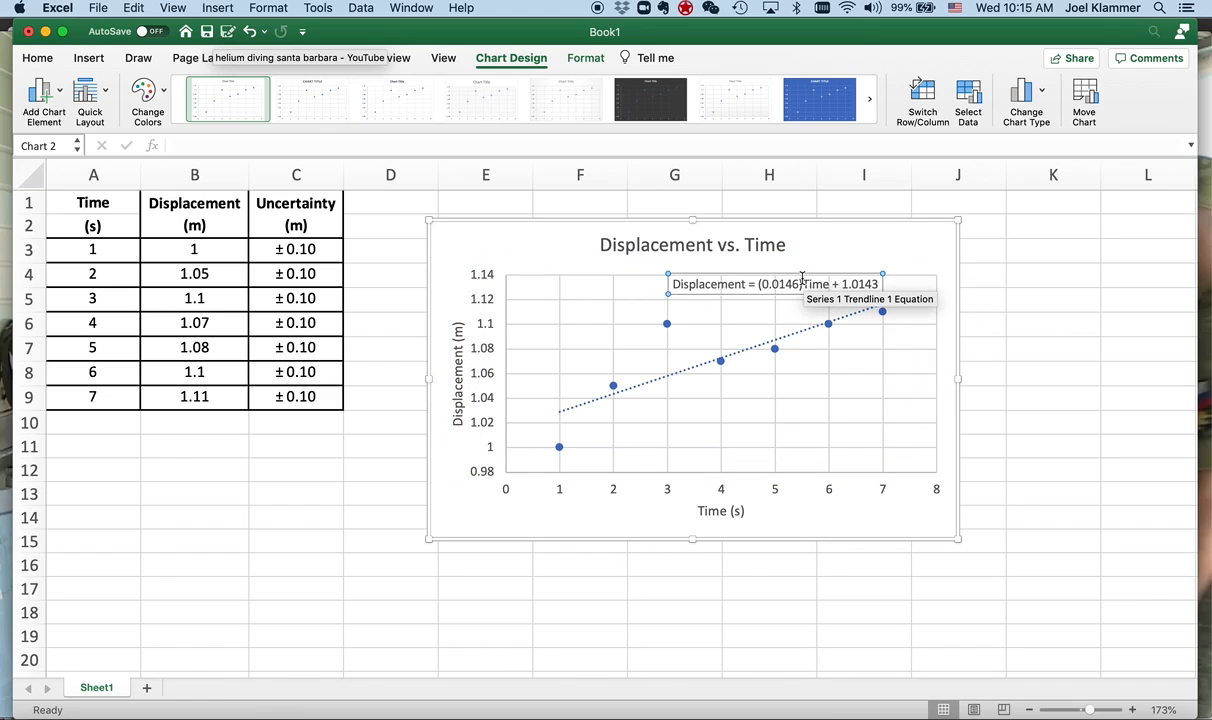
pyautogui.moveTo(805, 274); pyautogui.dragTo(599, 288)
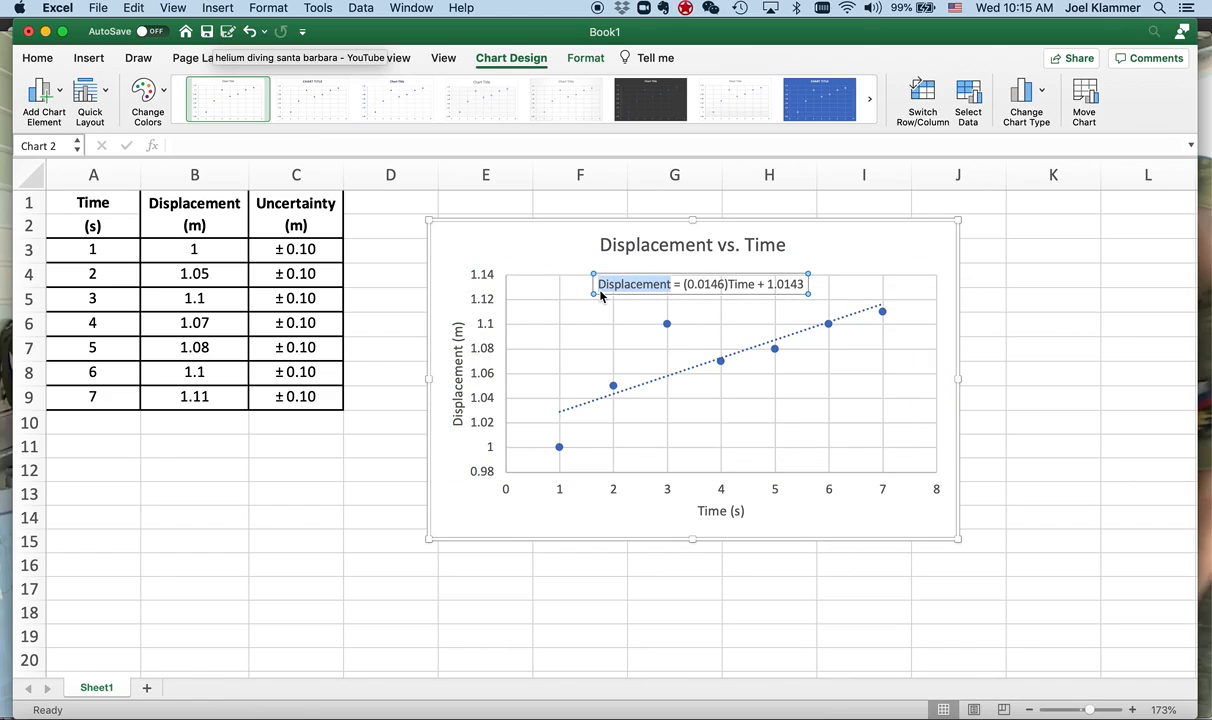
pyautogui.press('super+b')
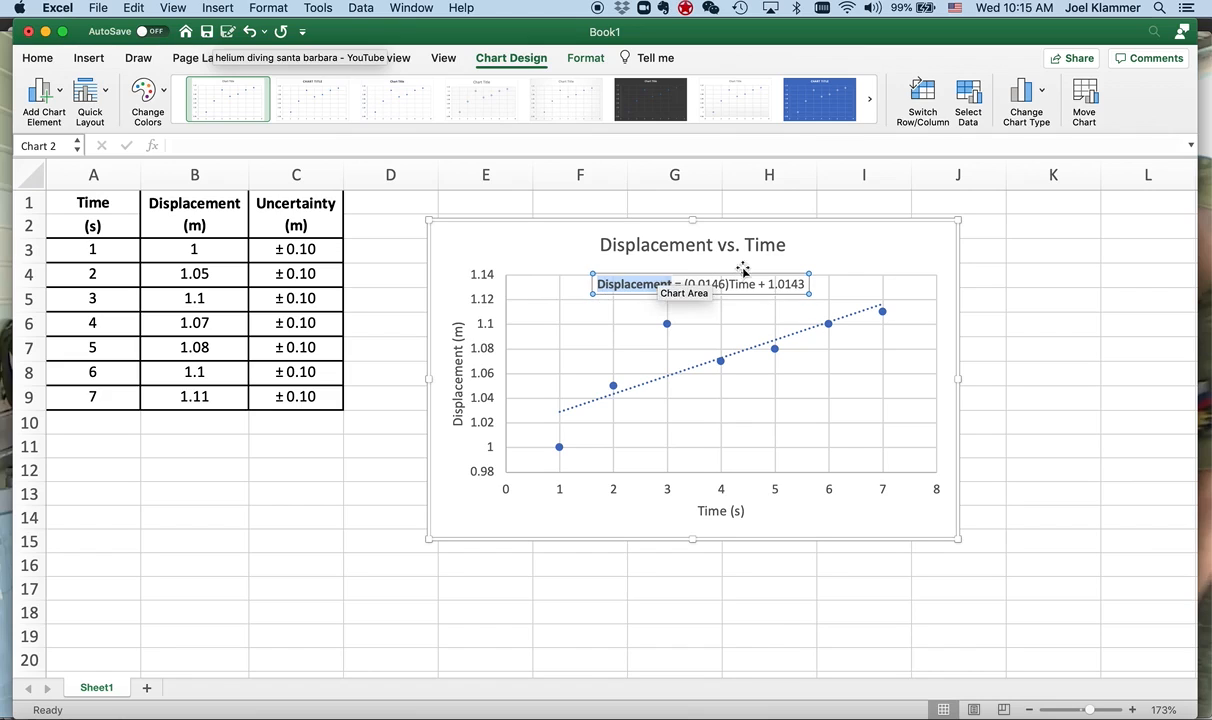
pyautogui.moveTo(755, 284); pyautogui.dragTo(735, 284)
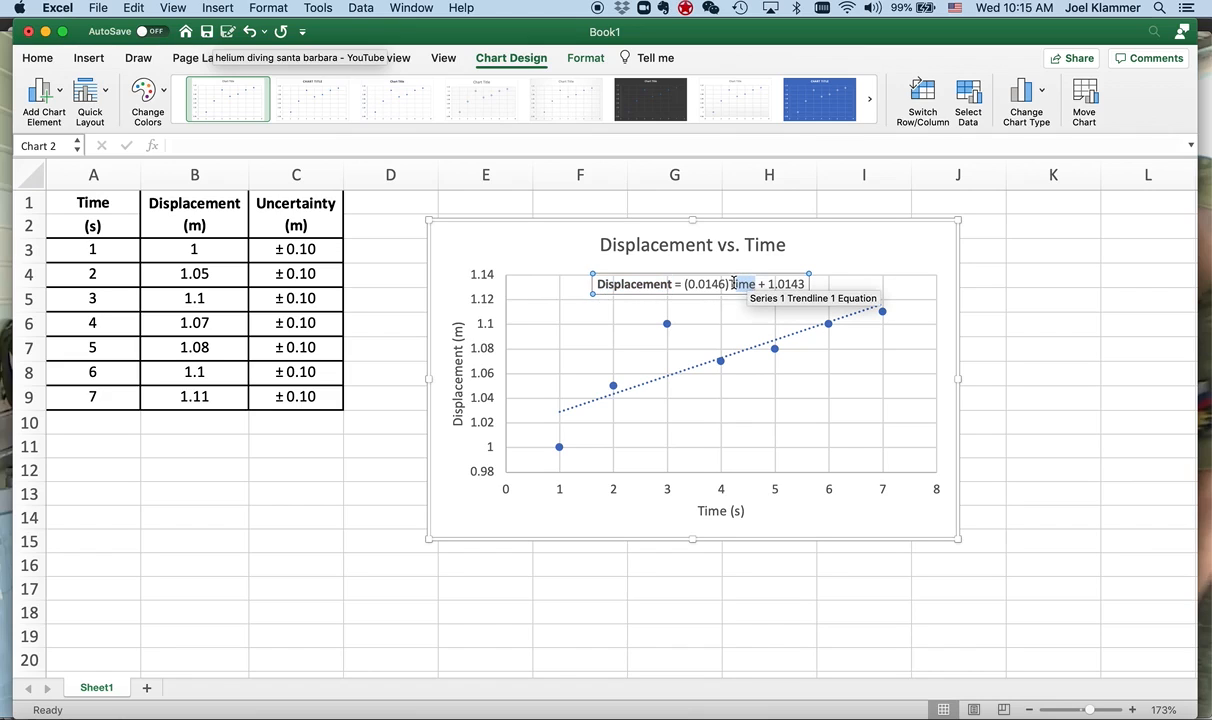
pyautogui.press('super+b')
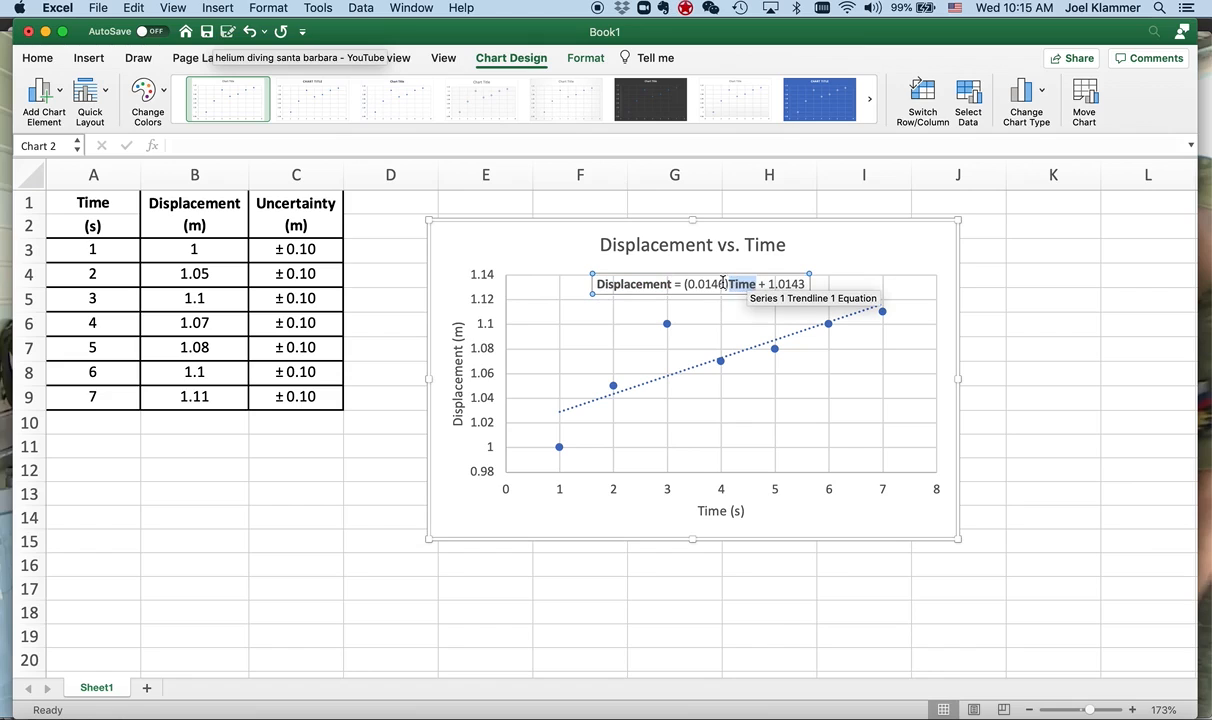
# - Add the unit m/s after the slope 0.0146 and the unit m after the intercept 1.0143 in the equation
pyautogui.click(725, 284)
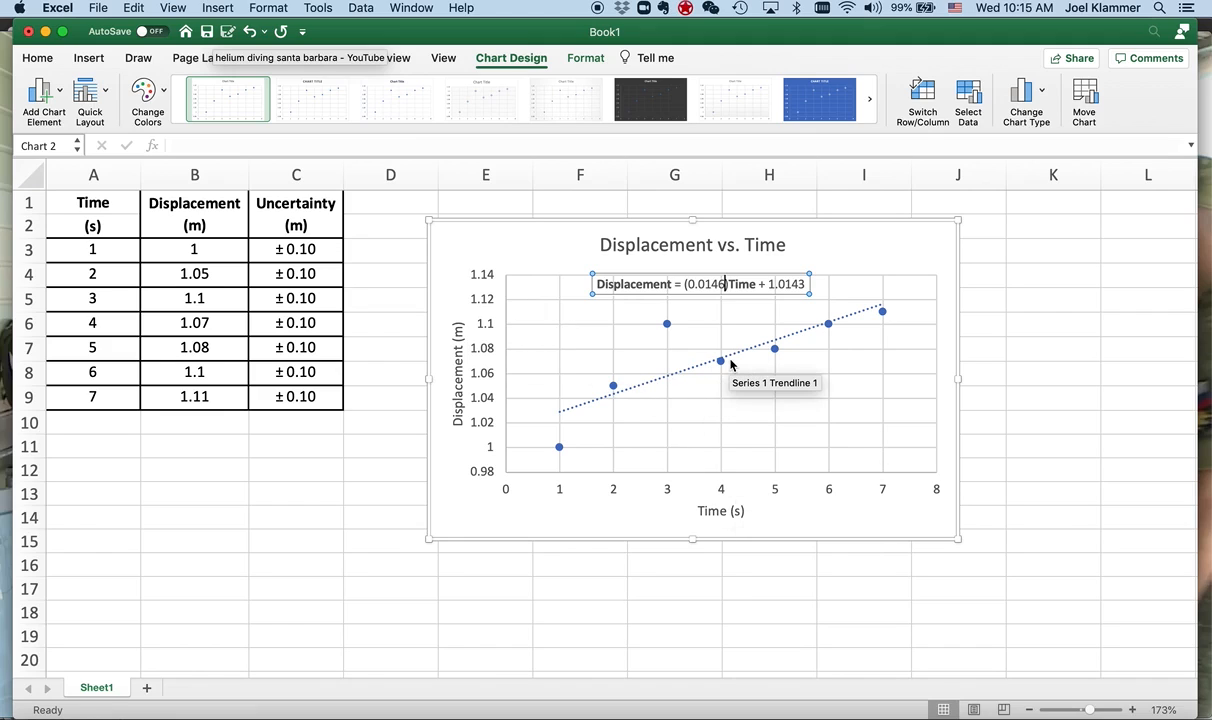
pyautogui.write('m/s')
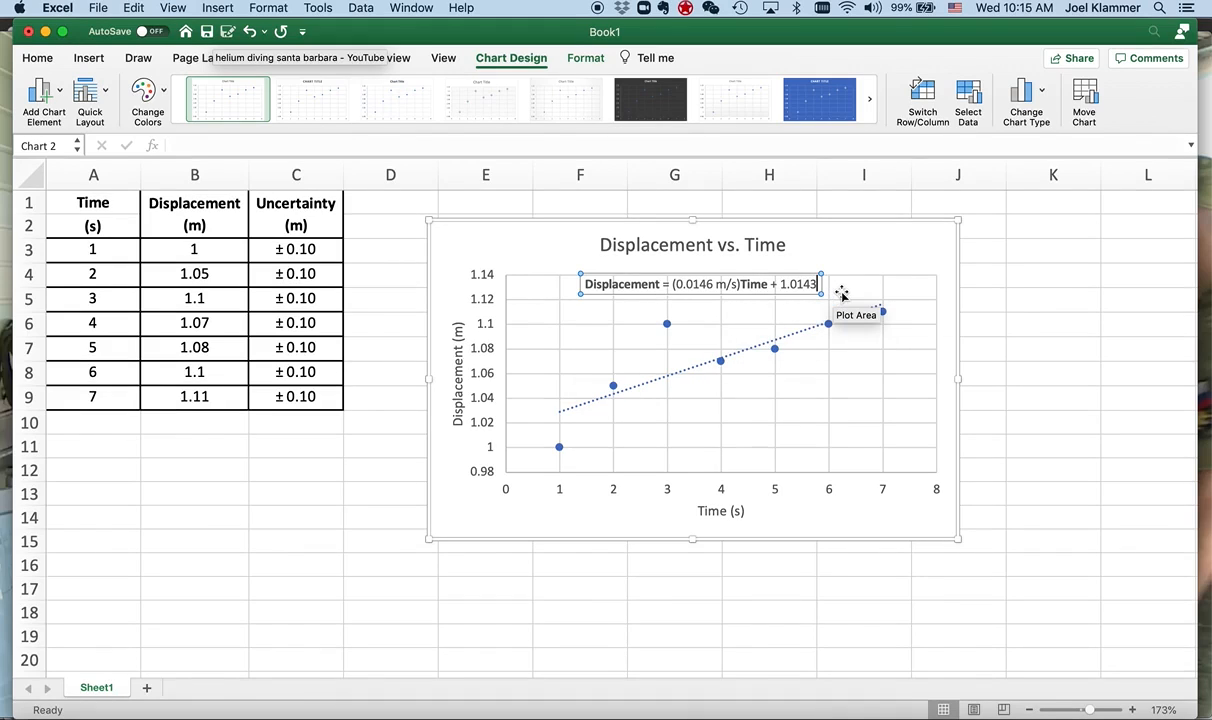
pyautogui.write('m')
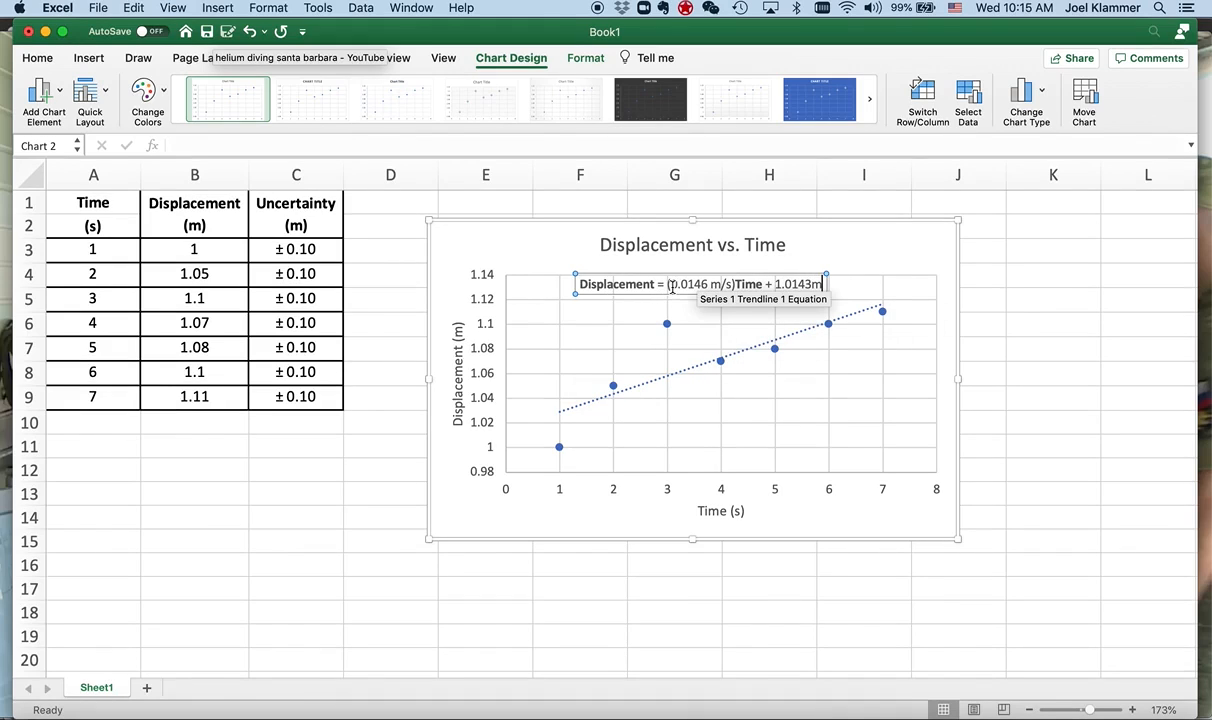
# - Color the slope 0.0146 m/s and the intercept 1.0143m in the trendline equation with the standard blue font color
pyautogui.moveTo(669, 285); pyautogui.dragTo(725, 287)
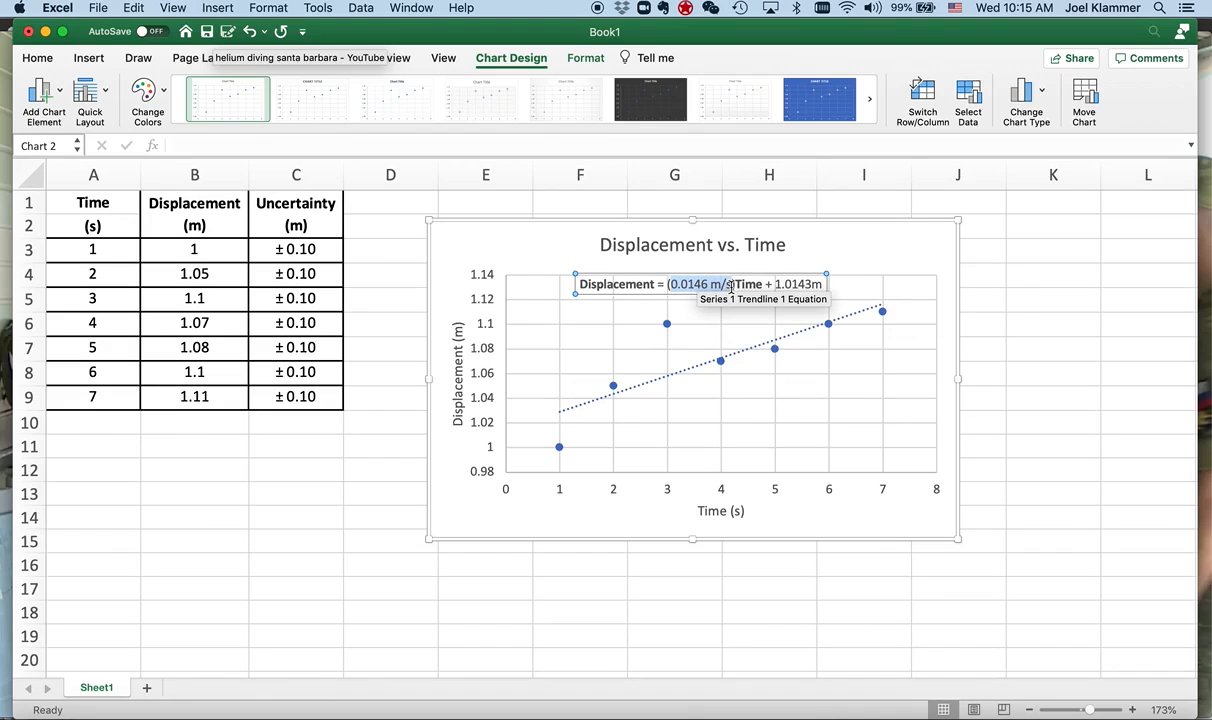
pyautogui.click(37, 58)
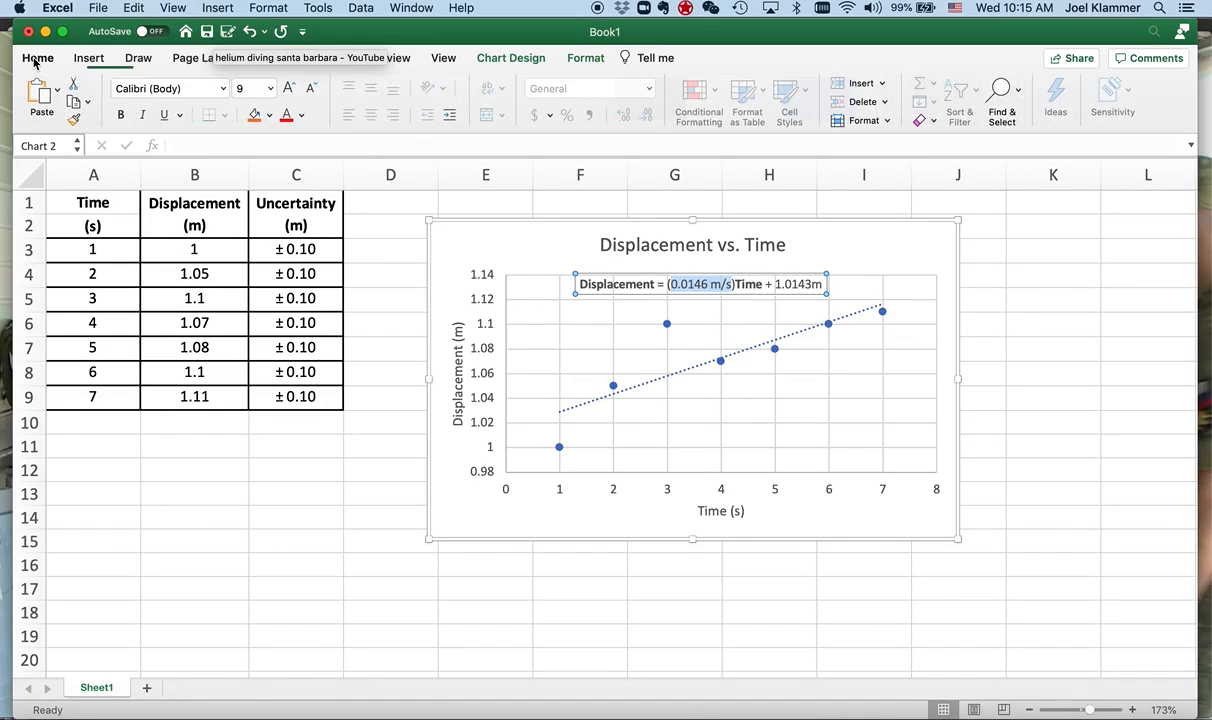
pyautogui.click(299, 115)
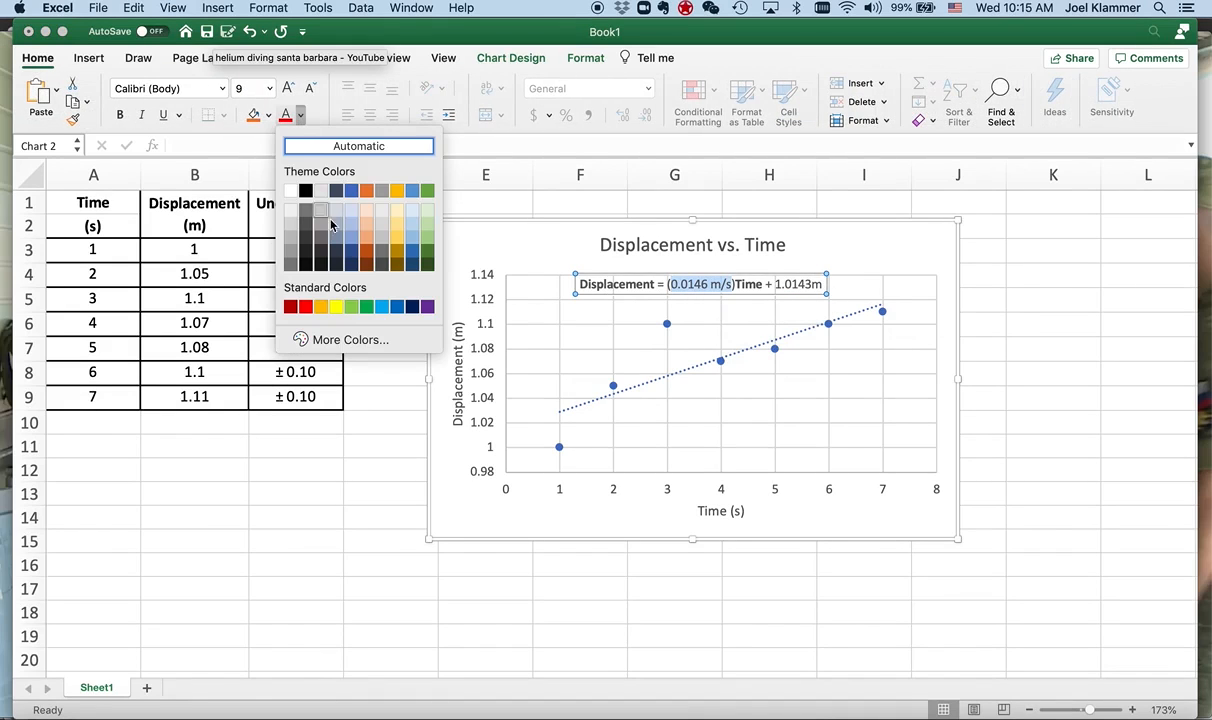
pyautogui.click(397, 306)
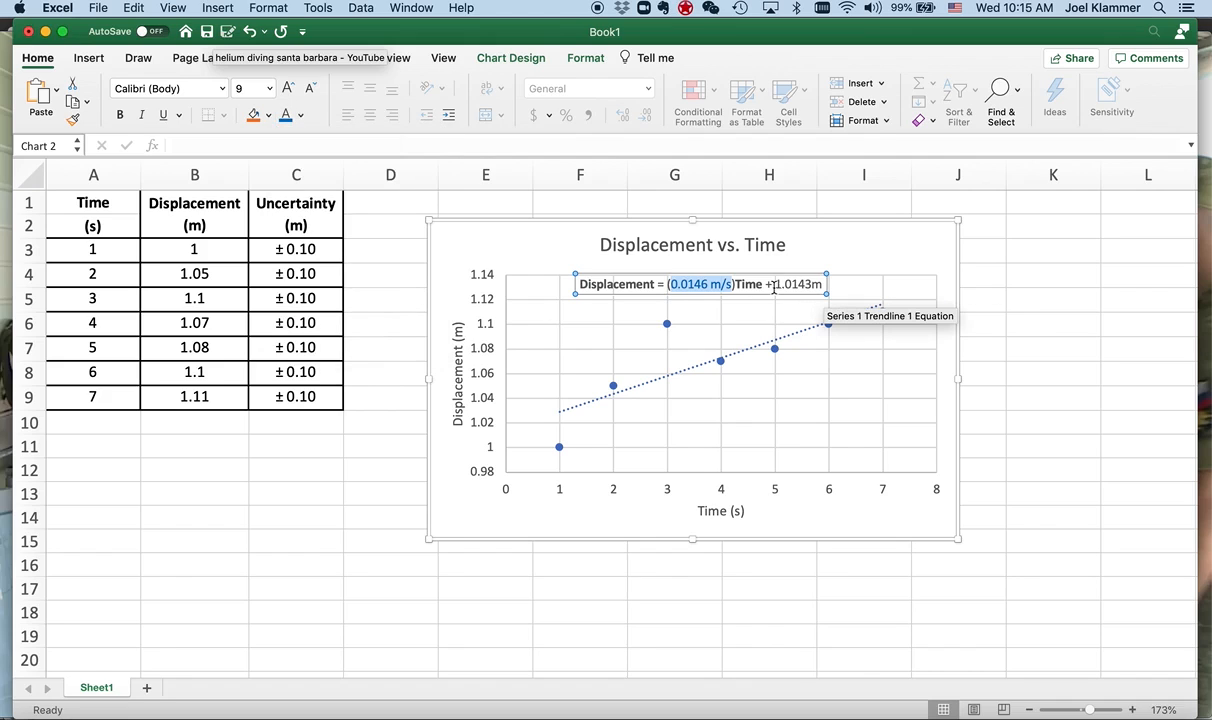
pyautogui.moveTo(777, 285); pyautogui.dragTo(827, 285)
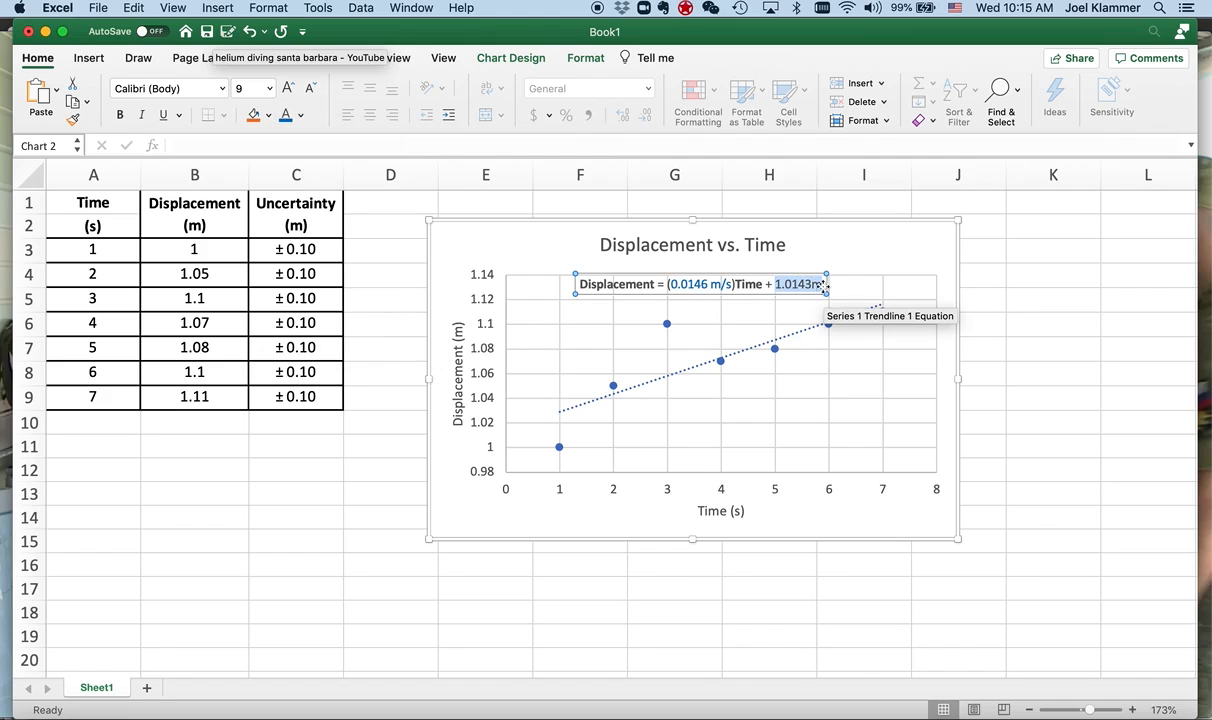
pyautogui.click(1072, 352)
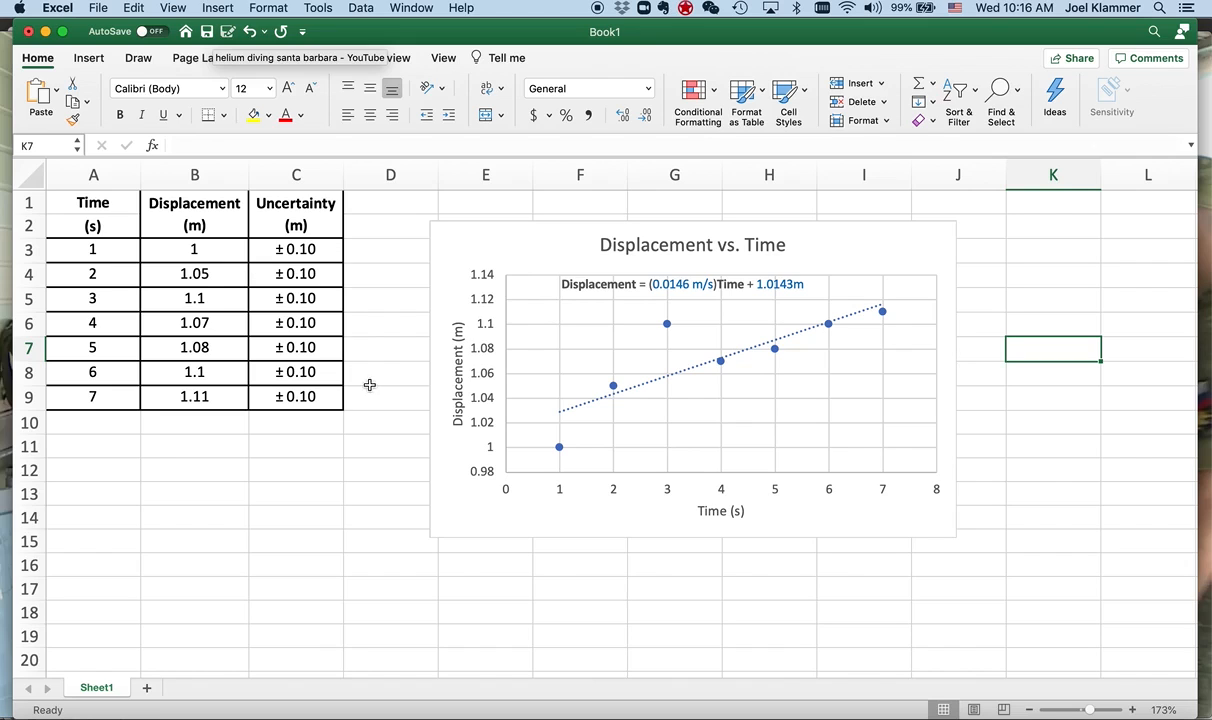
# - Add error bars to the displacement data series and set the vertical error amount to a fixed value of 0.1
pyautogui.click(613, 388)
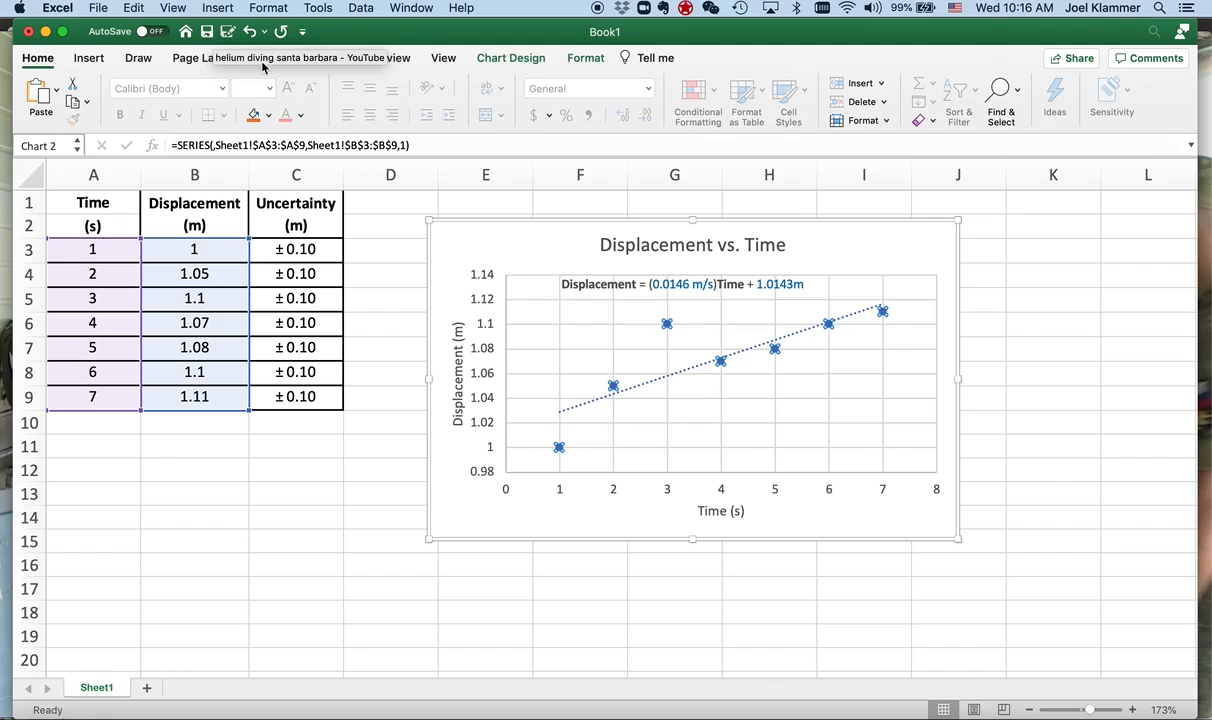
pyautogui.click(512, 60)
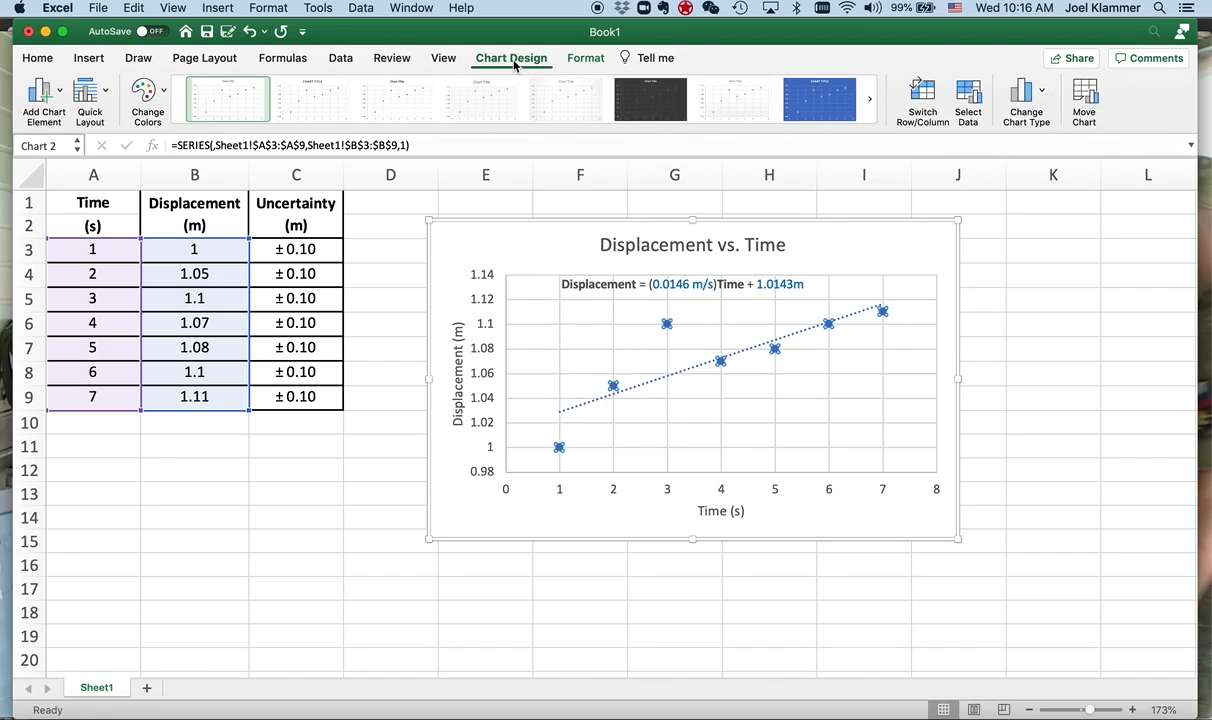
pyautogui.click(63, 100)
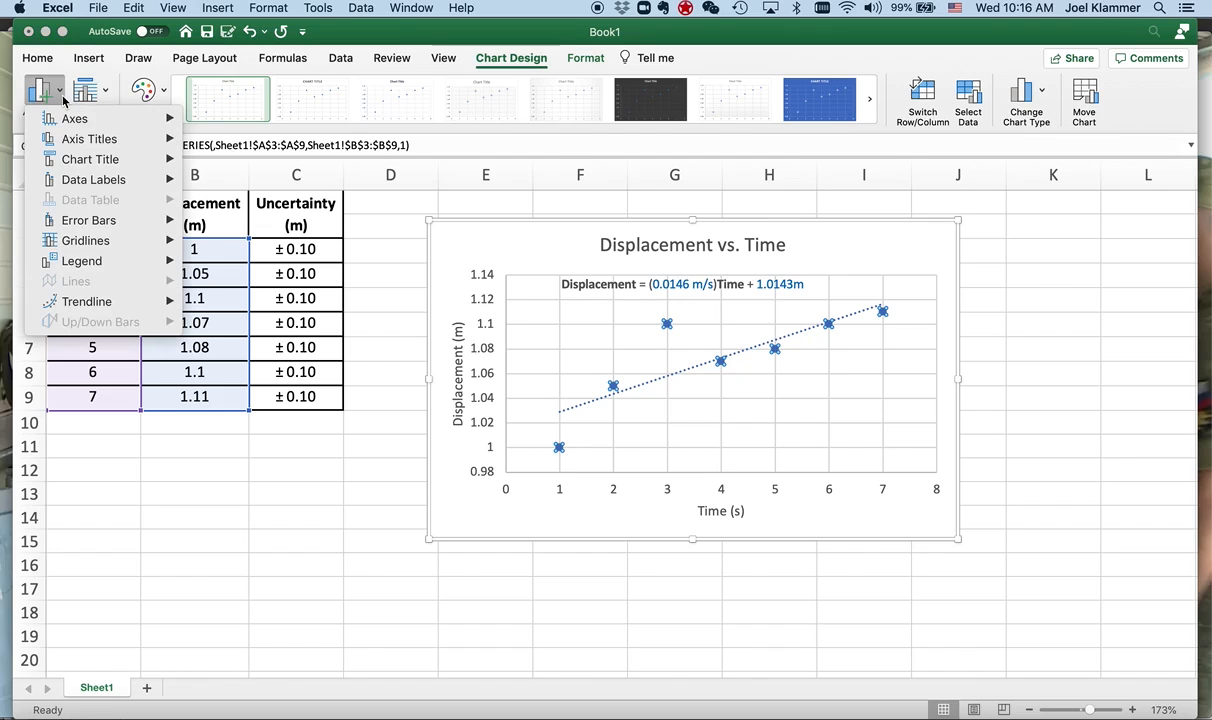
pyautogui.moveTo(113, 224)
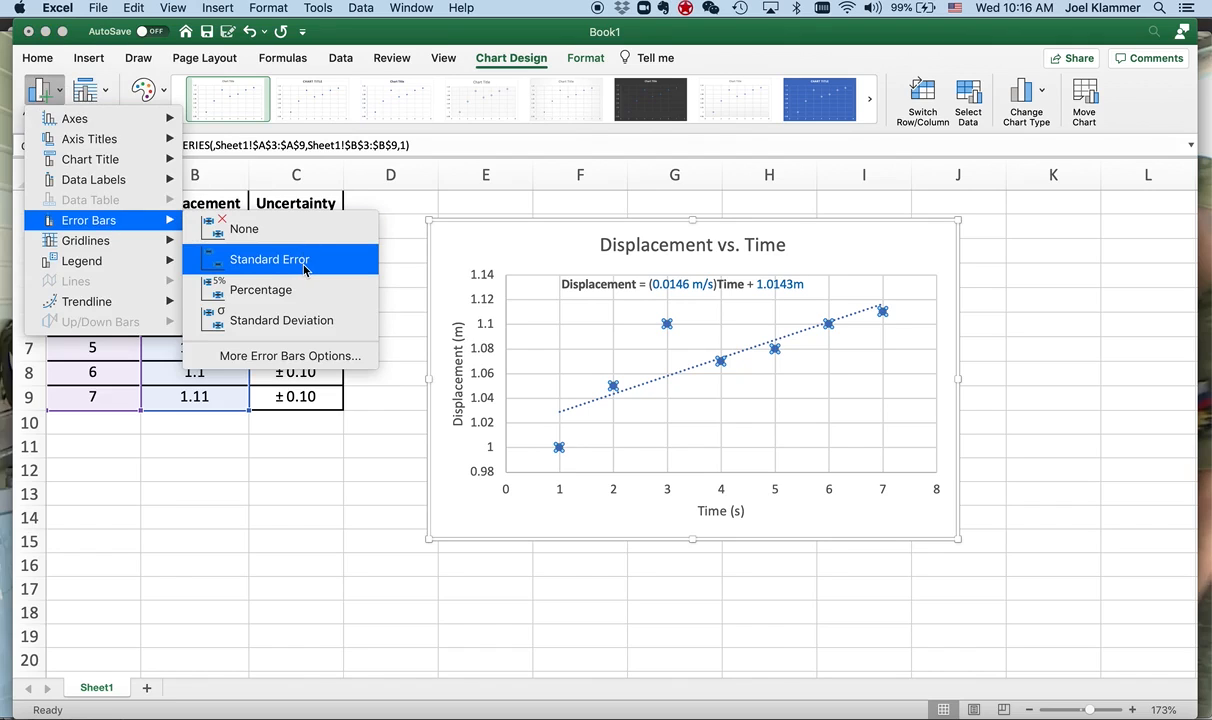
pyautogui.click(314, 357)
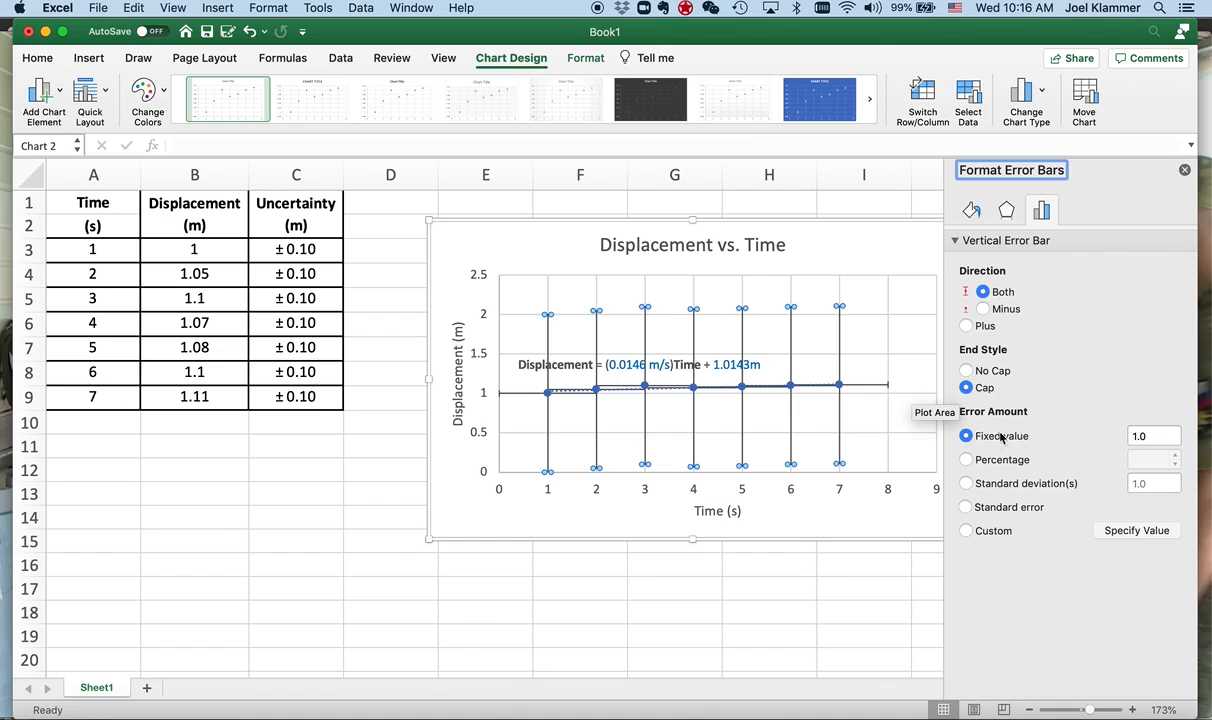
pyautogui.click(1121, 436)
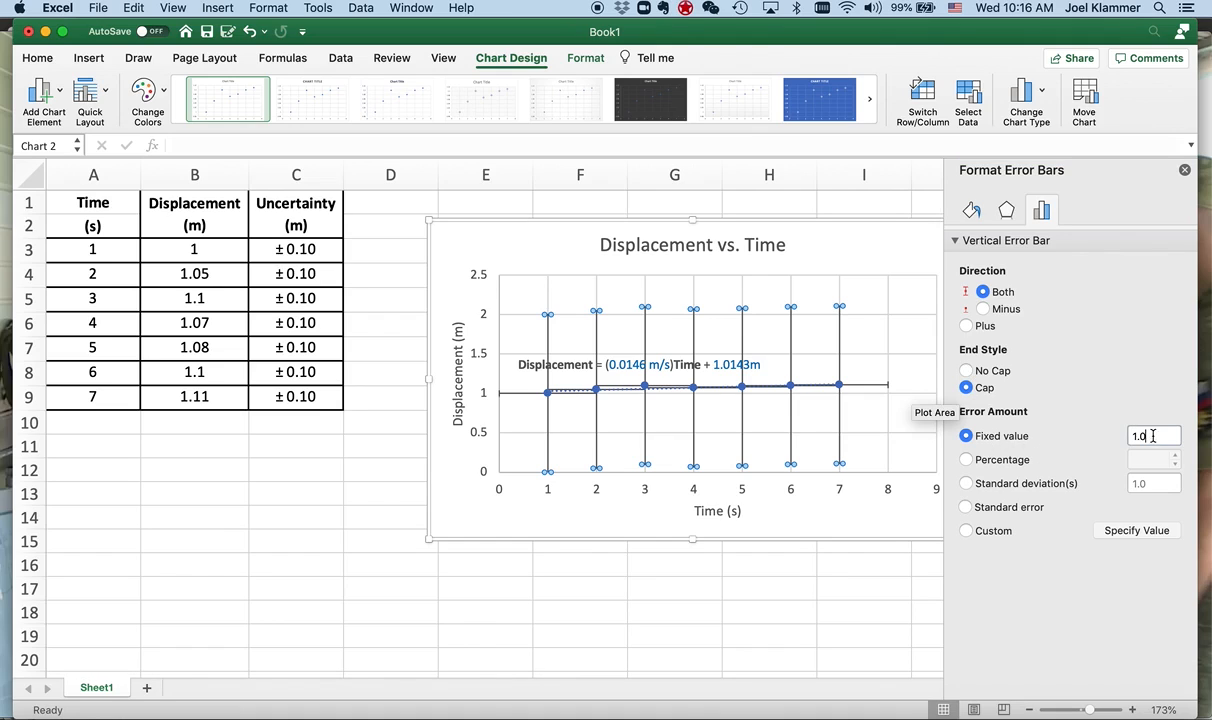
pyautogui.write('0.1')
pyautogui.press('Return')
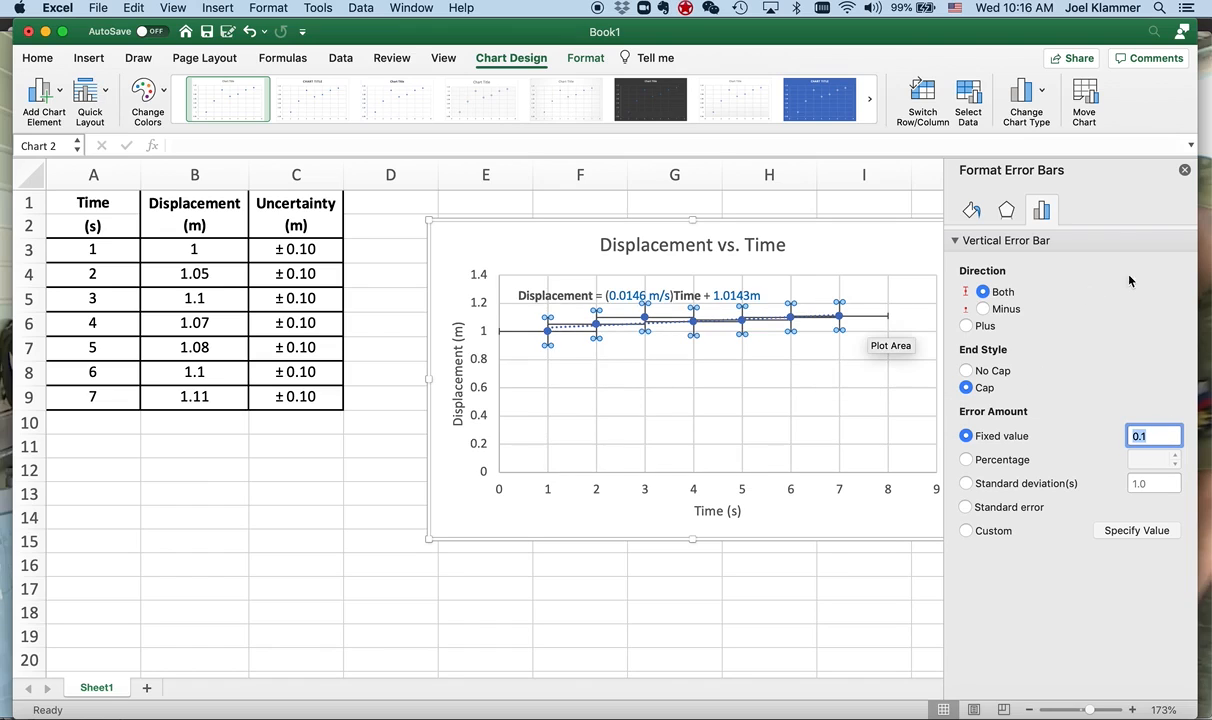
pyautogui.click(1184, 171)
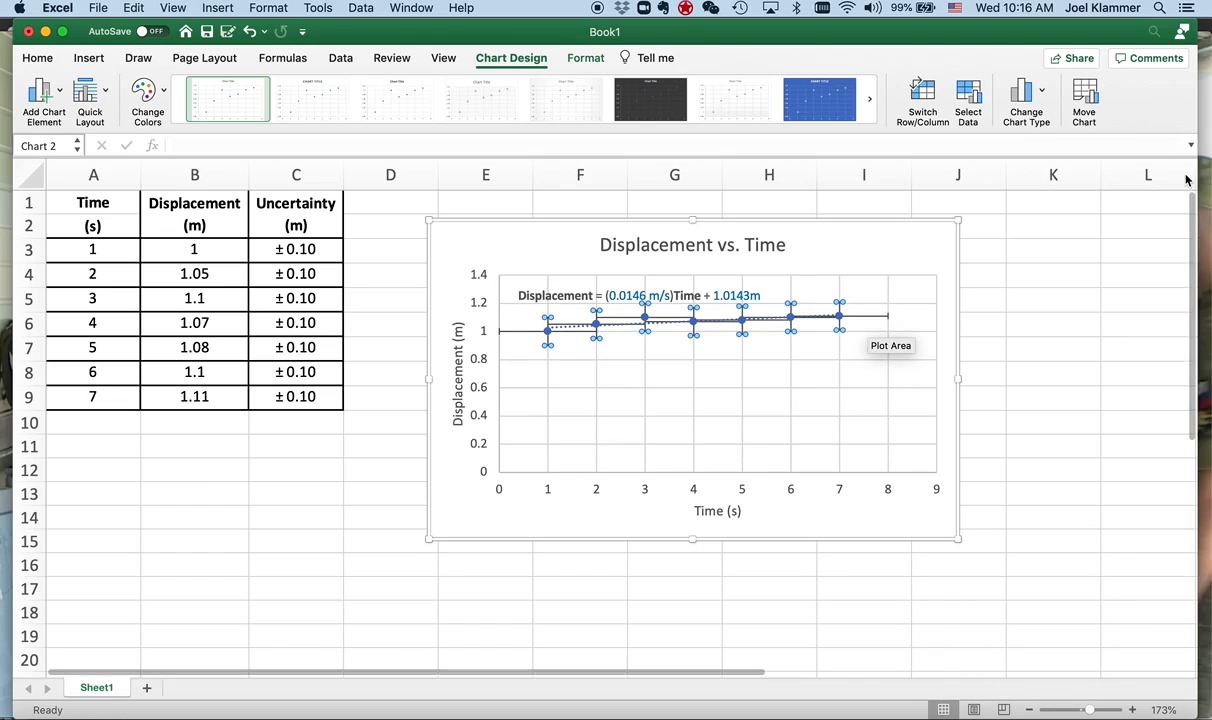
# - Set the horizontal error bars' error amount to a fixed value of 0
pyautogui.click(869, 318)
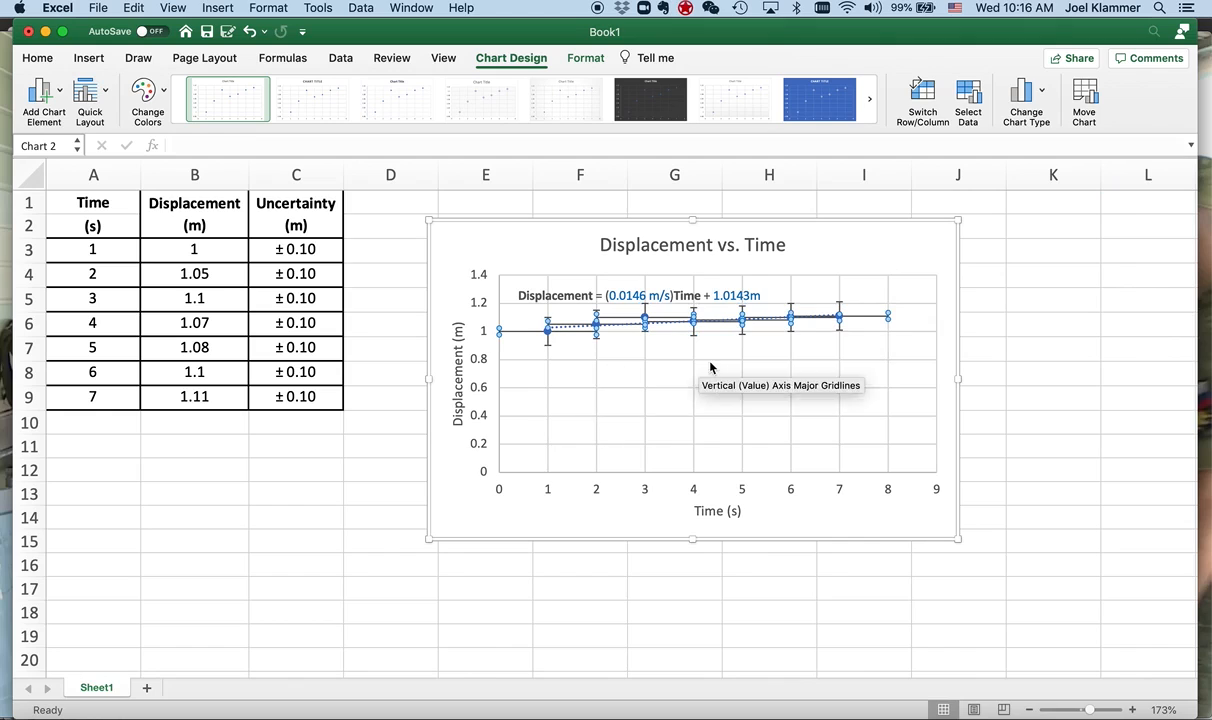
pyautogui.rightClick(873, 321)
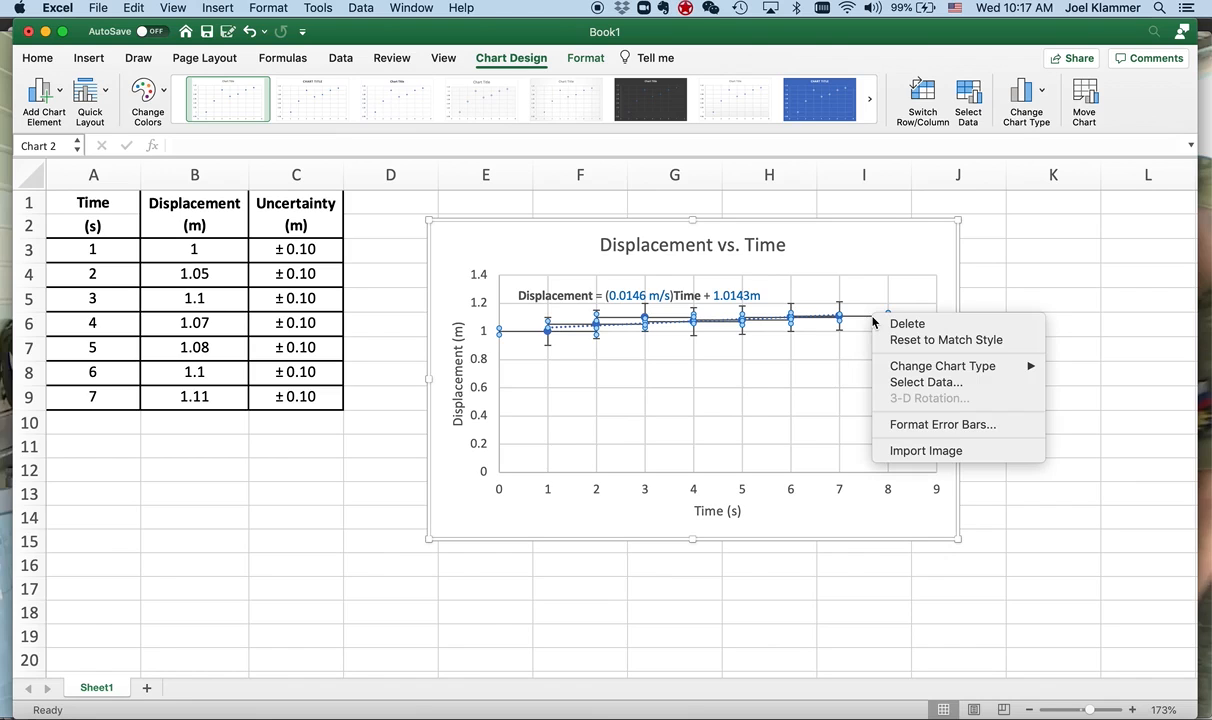
pyautogui.click(943, 425)
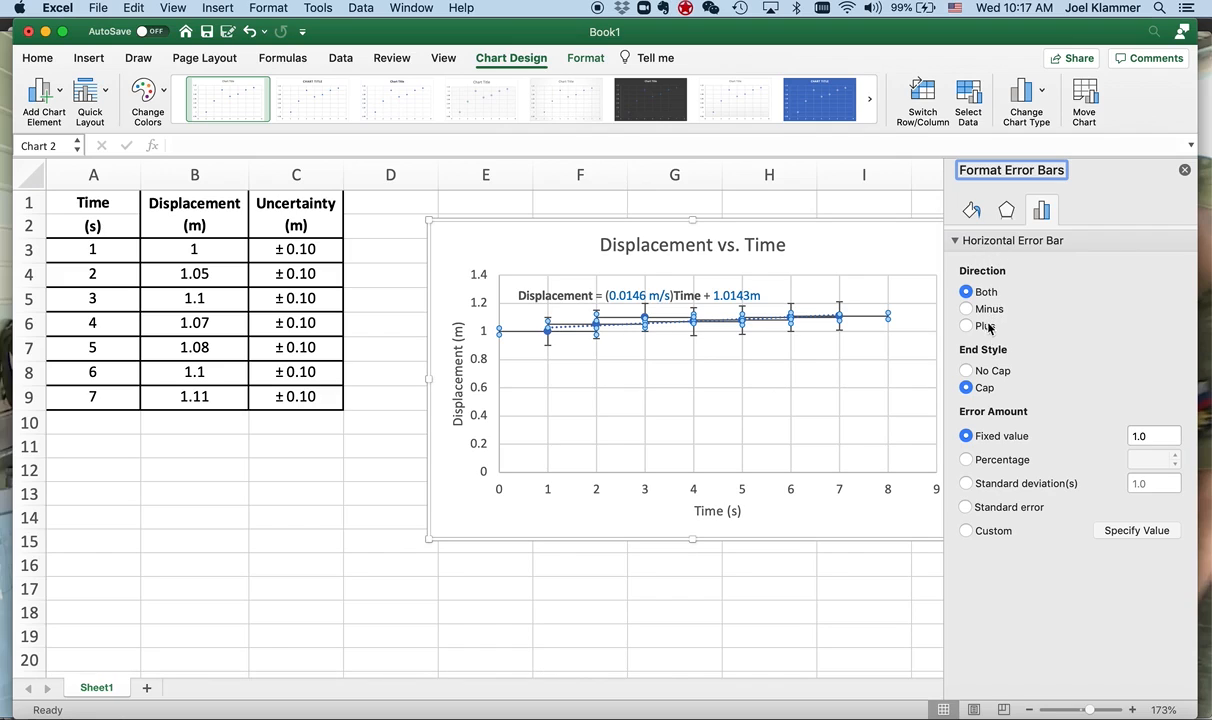
pyautogui.doubleClick(1136, 436)
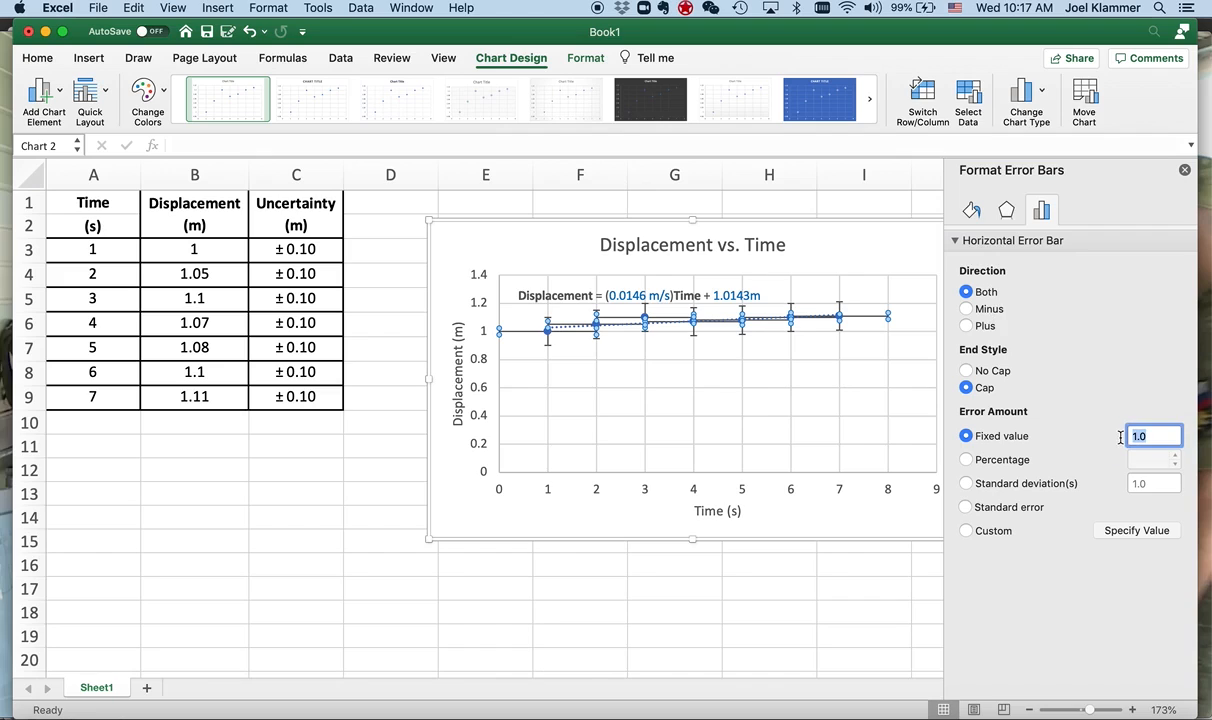
pyautogui.write('0')
pyautogui.press('Return')
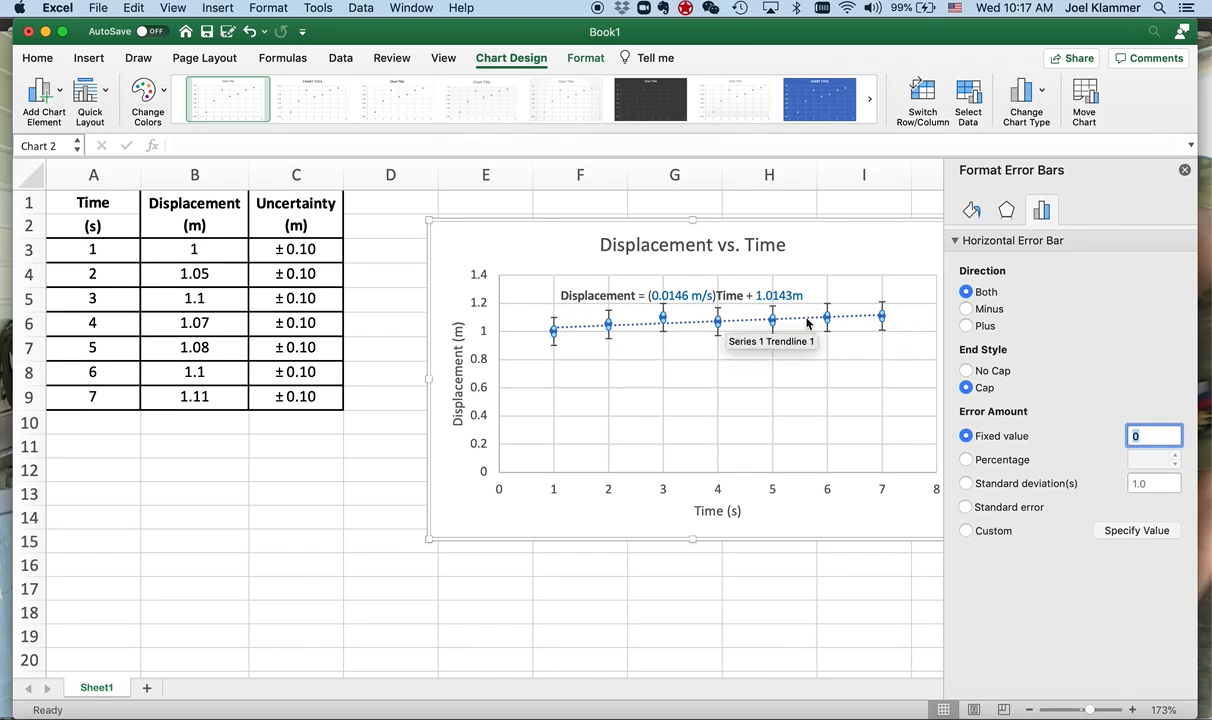
pyautogui.click(1184, 172)
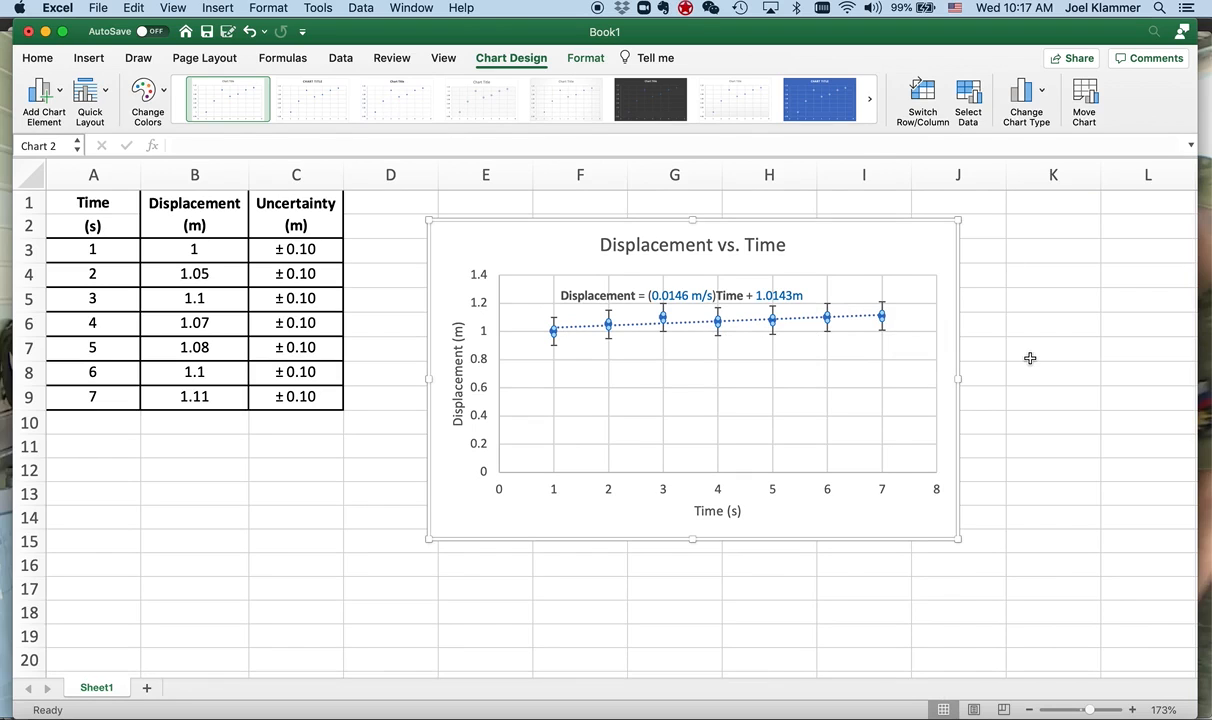
# - Nudge the trendline equation slightly up and left, and set the vertical axis minimum bound to 0.8
pyautogui.click(604, 288)
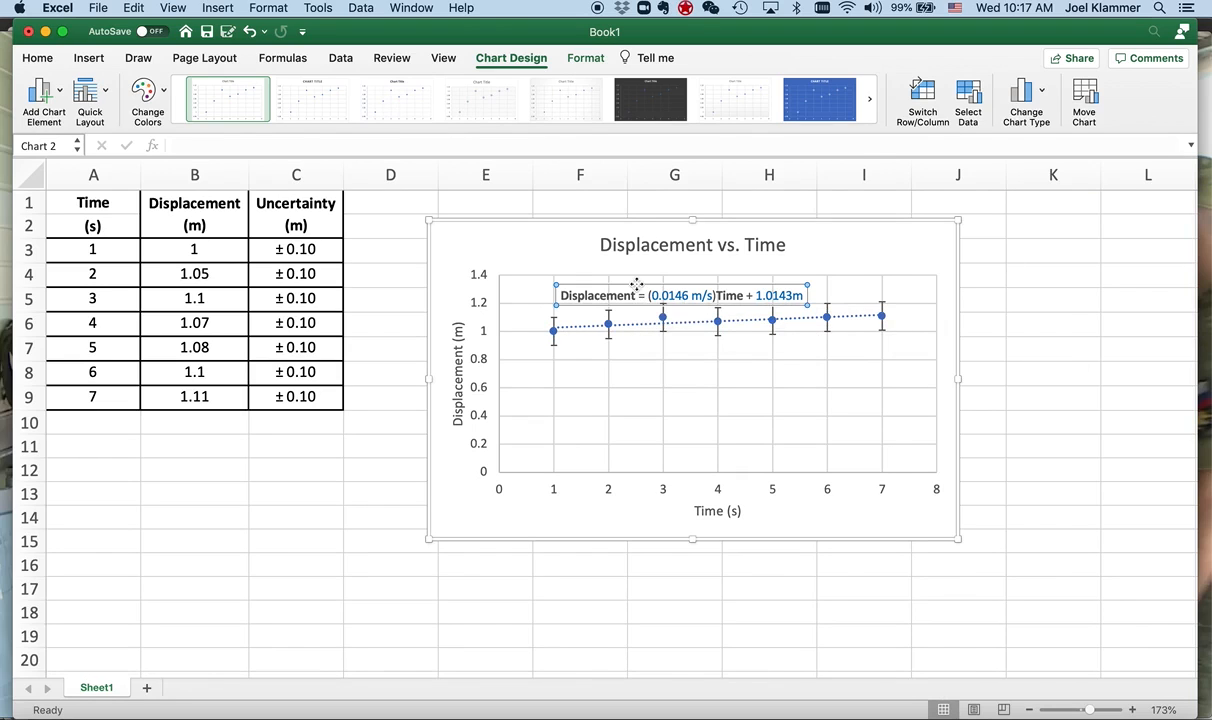
pyautogui.moveTo(630, 280); pyautogui.dragTo(624, 279)
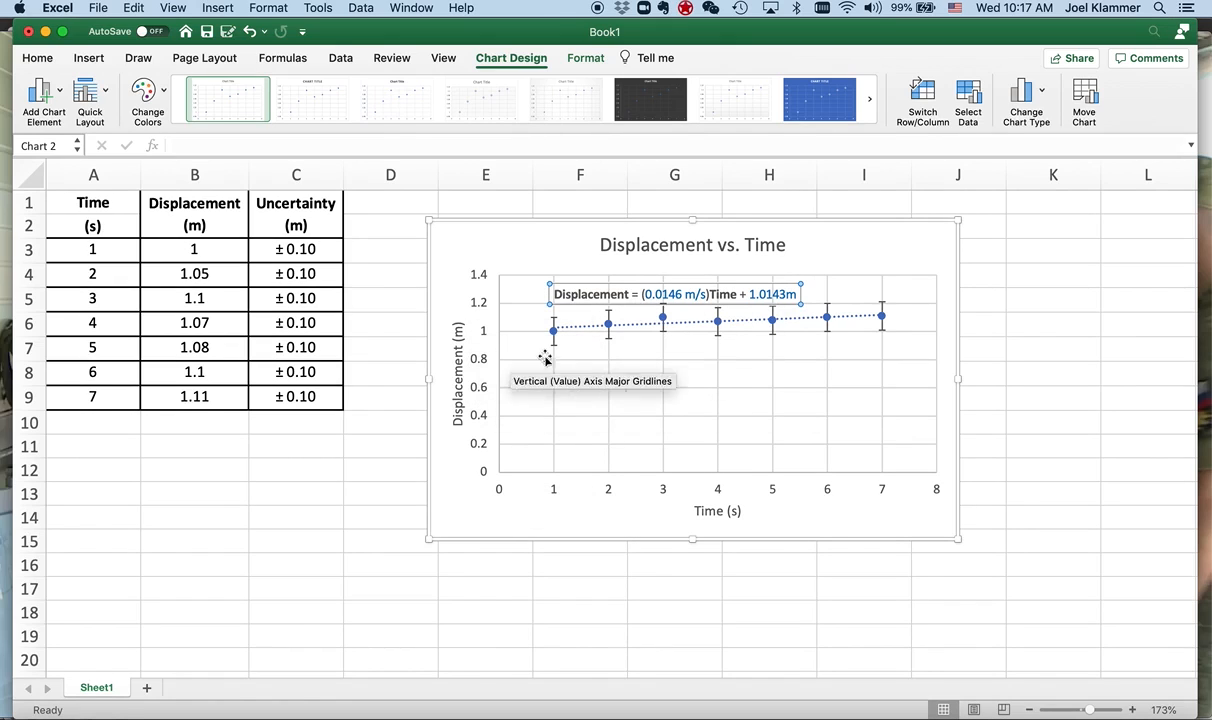
pyautogui.doubleClick(480, 365)
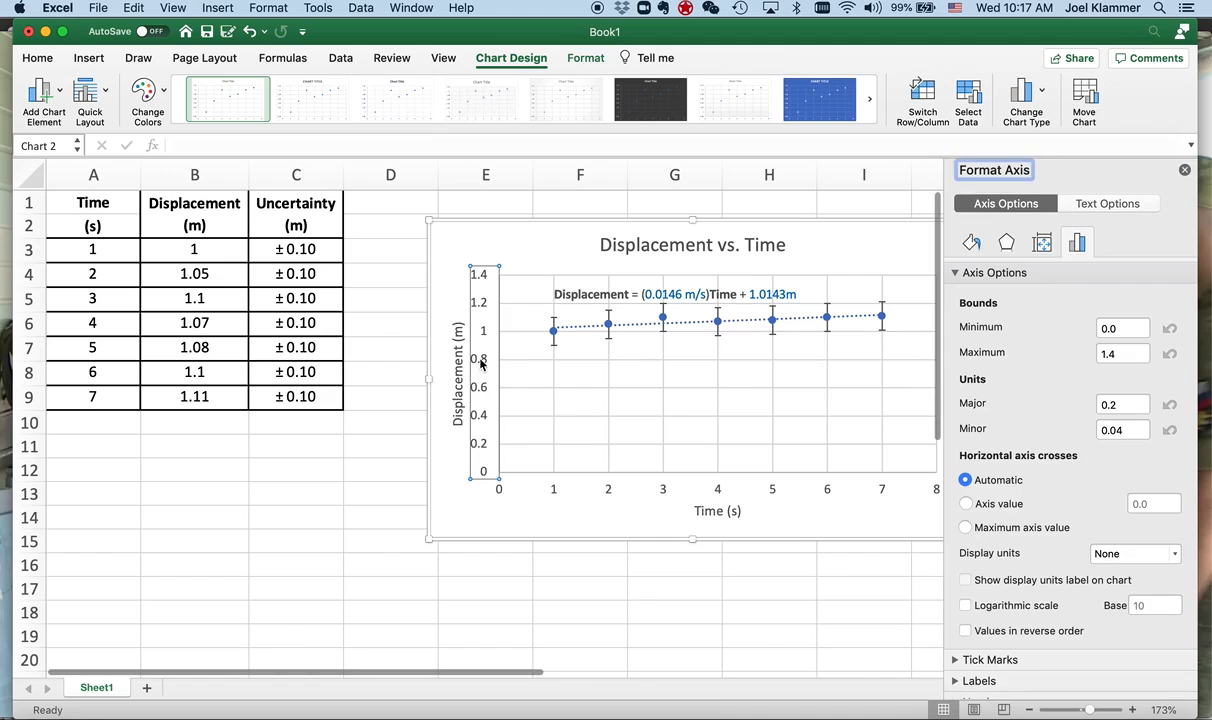
pyautogui.click(1117, 328)
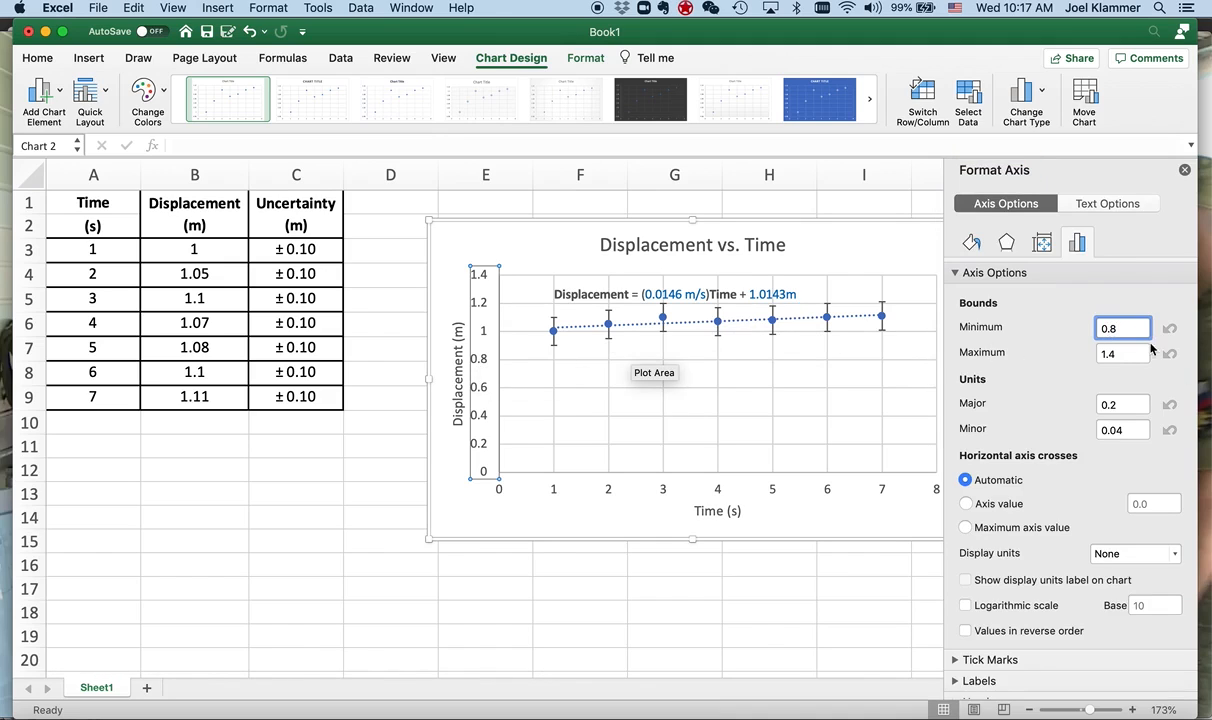
pyautogui.press('Return')
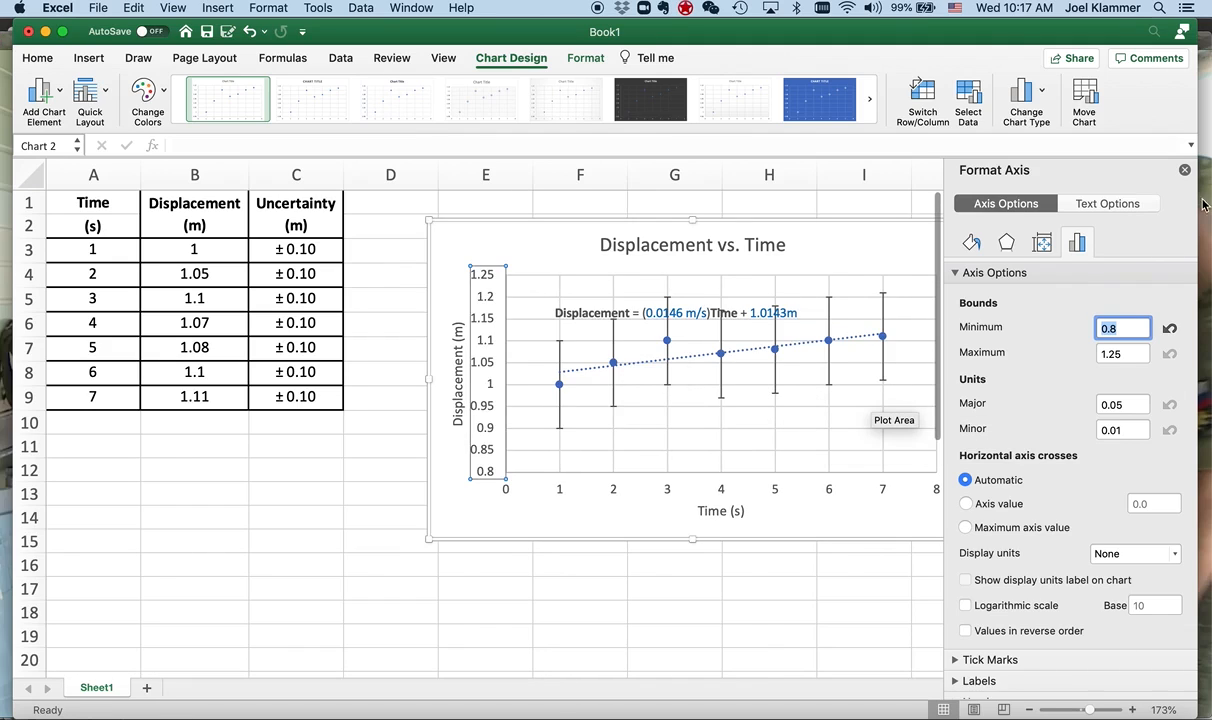
pyautogui.click(1184, 170)
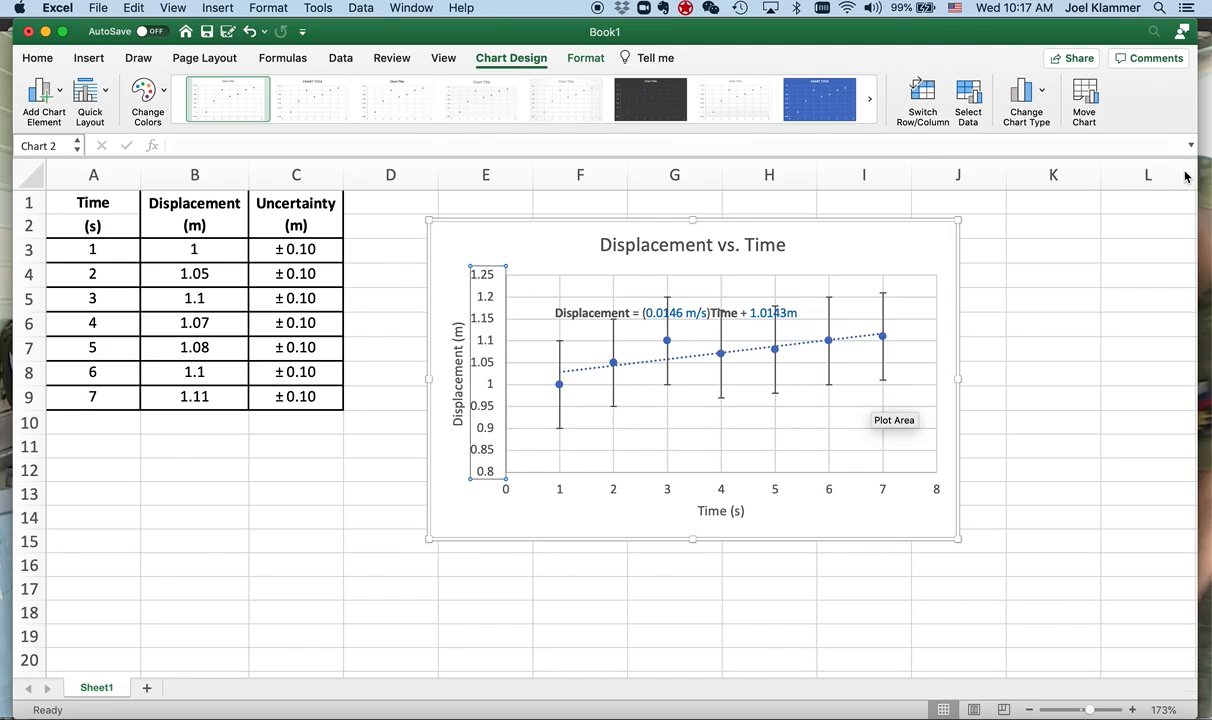
# - Move the trendline equation up above the plot area, just beneath the chart title, and deselect the chart
pyautogui.click(622, 313)
pyautogui.moveTo(622, 306); pyautogui.dragTo(621, 257)
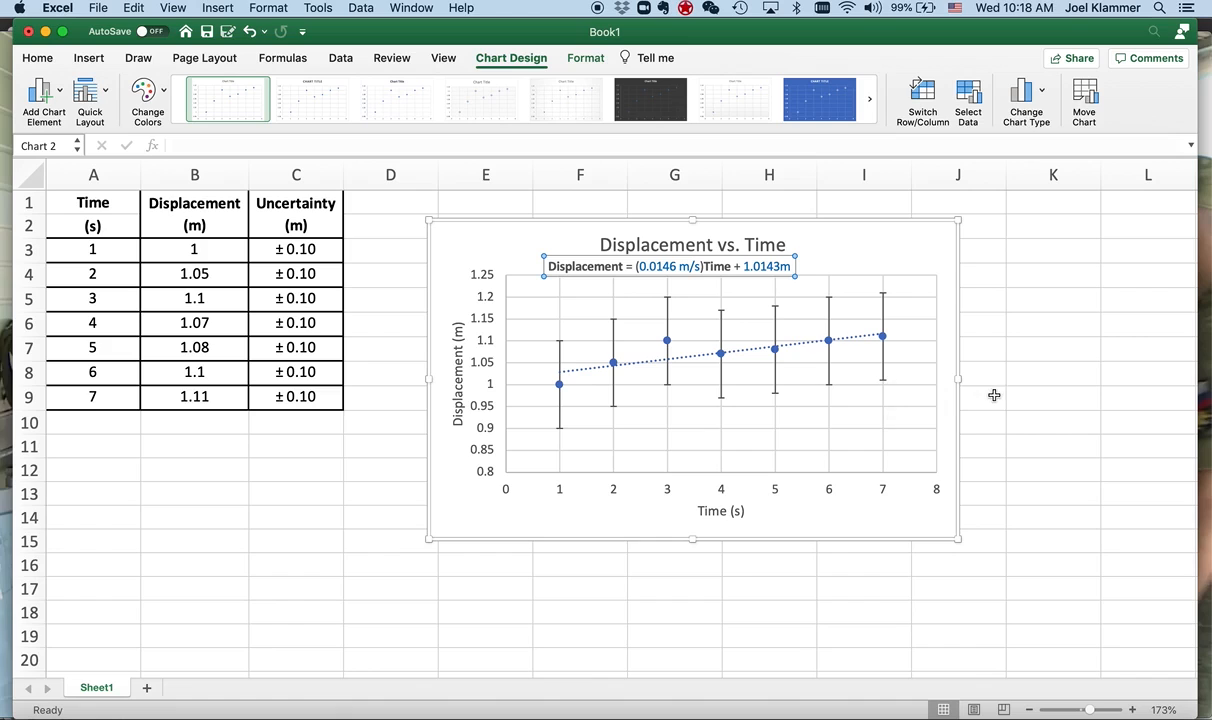
pyautogui.click(1030, 399)
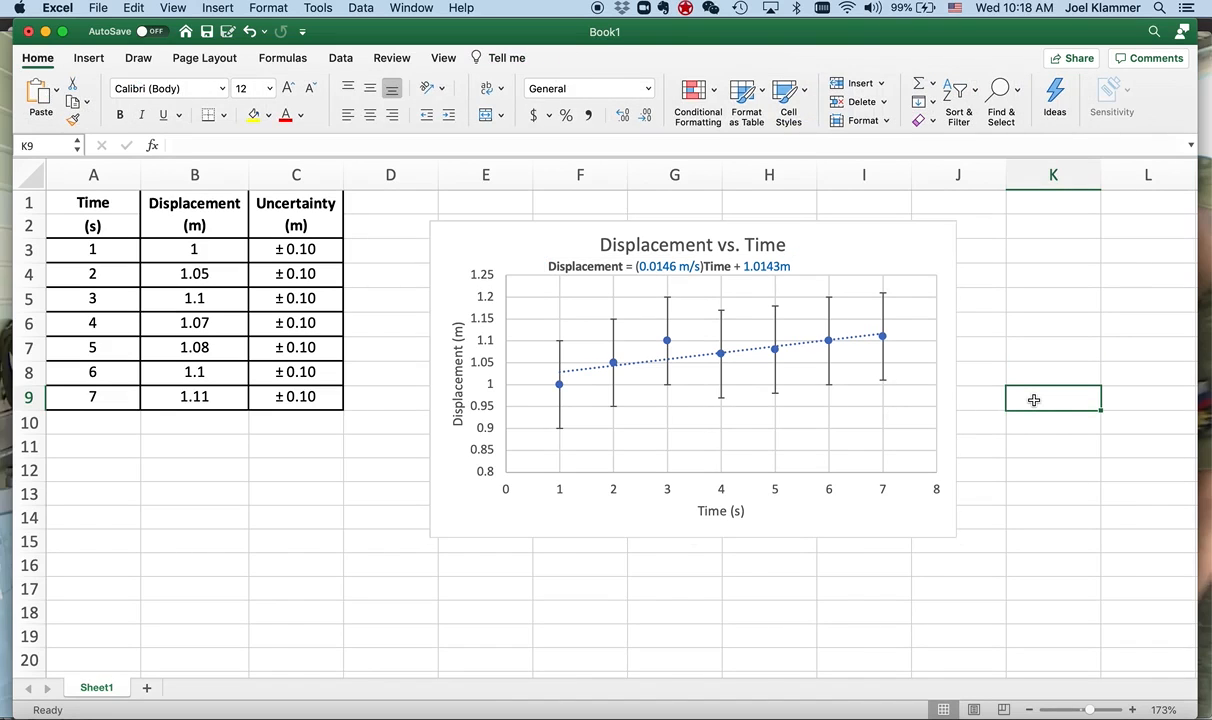